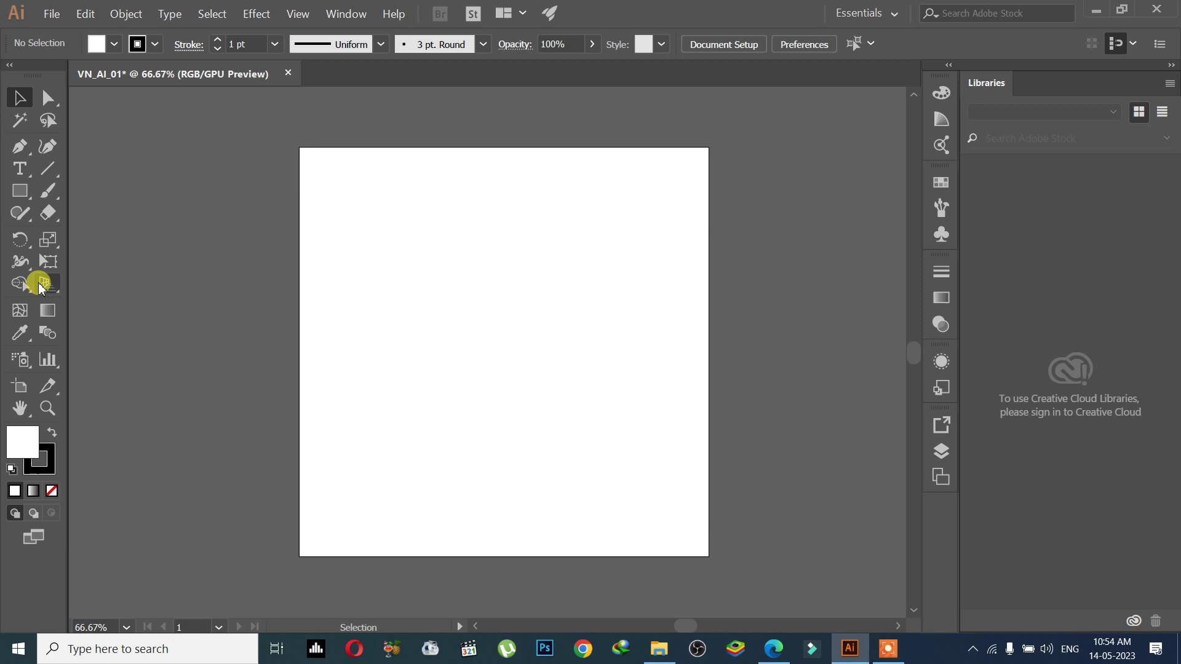
- Place a text object reading 'VN_SAVE' on the artboard with the Type tool
click(20, 171)
click(391, 343)
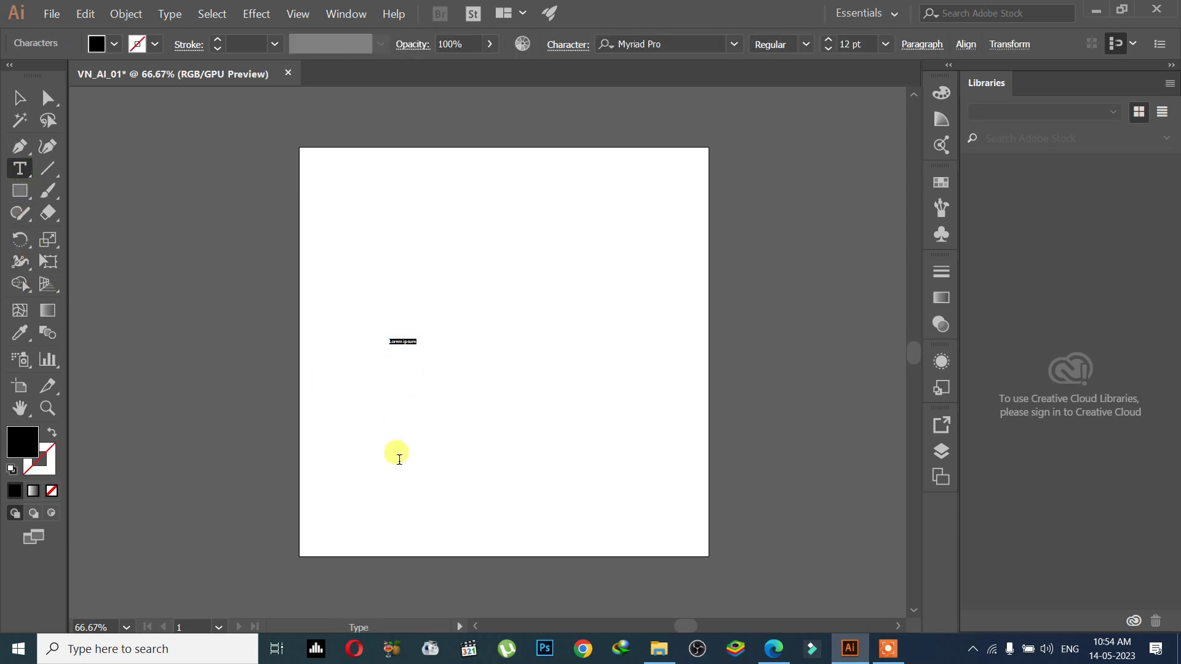
text(VN_SAVE)
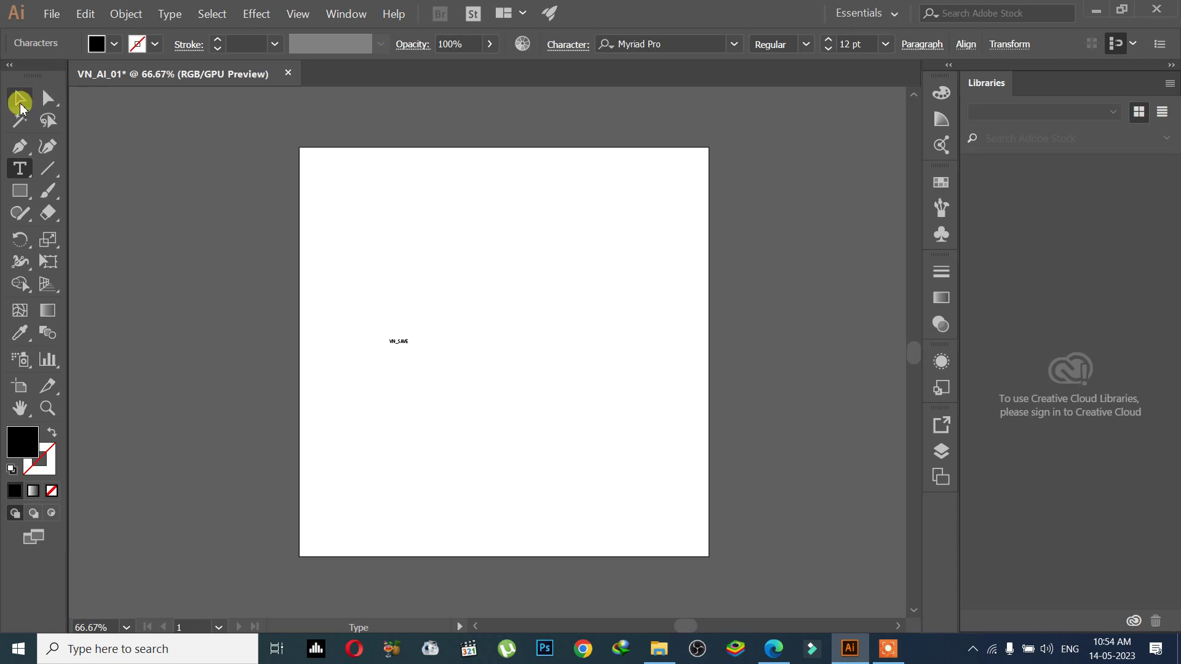
- Scale the VN_SAVE text up to about 206.89 pt, move it to the artboard's middle, and reselect it
click(19, 98)
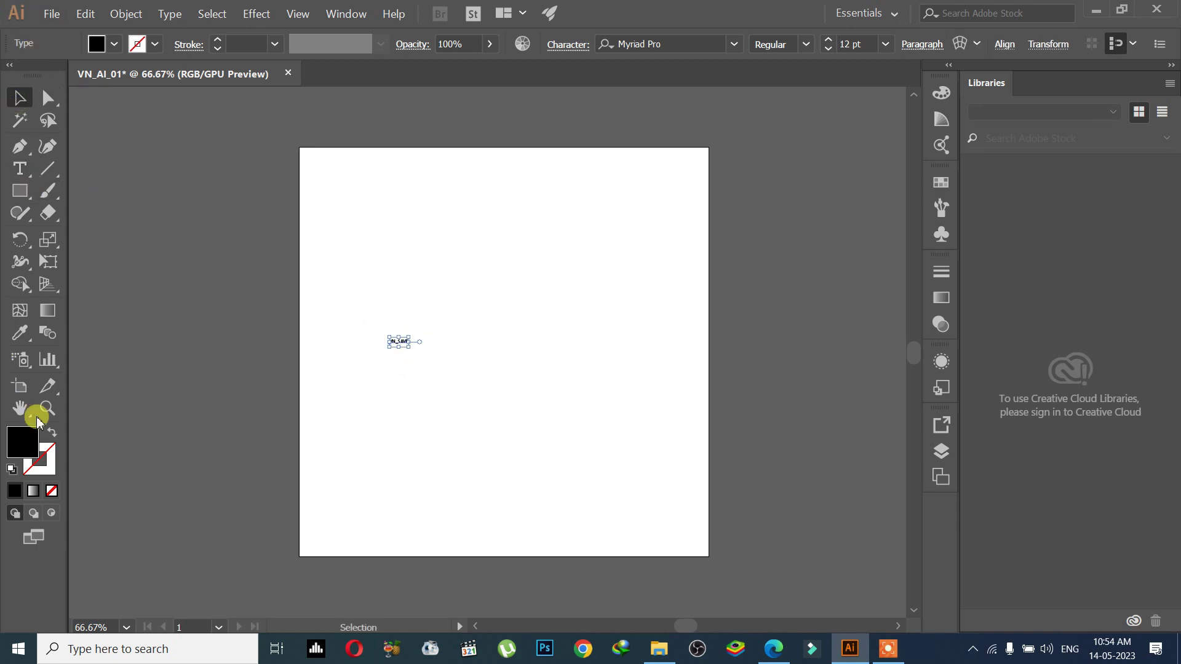
drag(404, 346, 687, 469)
drag(564, 388, 538, 332)
mouse_move(605, 377)
mouse_down()
mouse_move(686, 454)
mouse_move(623, 366)
mouse_move(596, 371)
mouse_up()
click(633, 454)
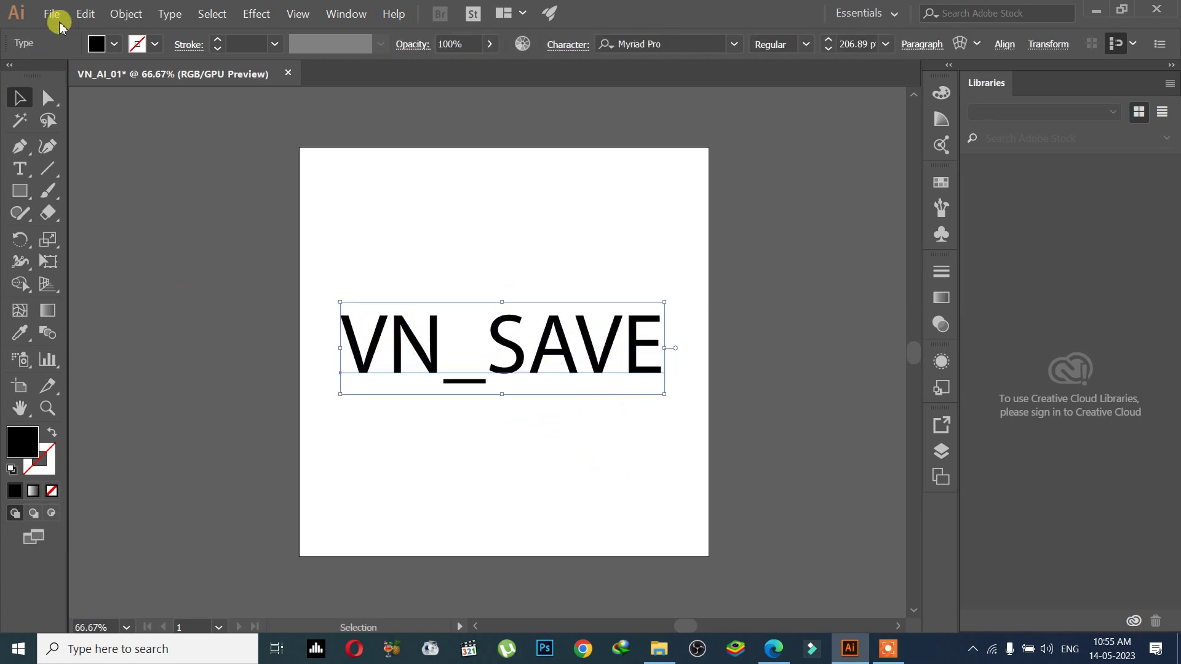
drag(478, 203, 586, 443)
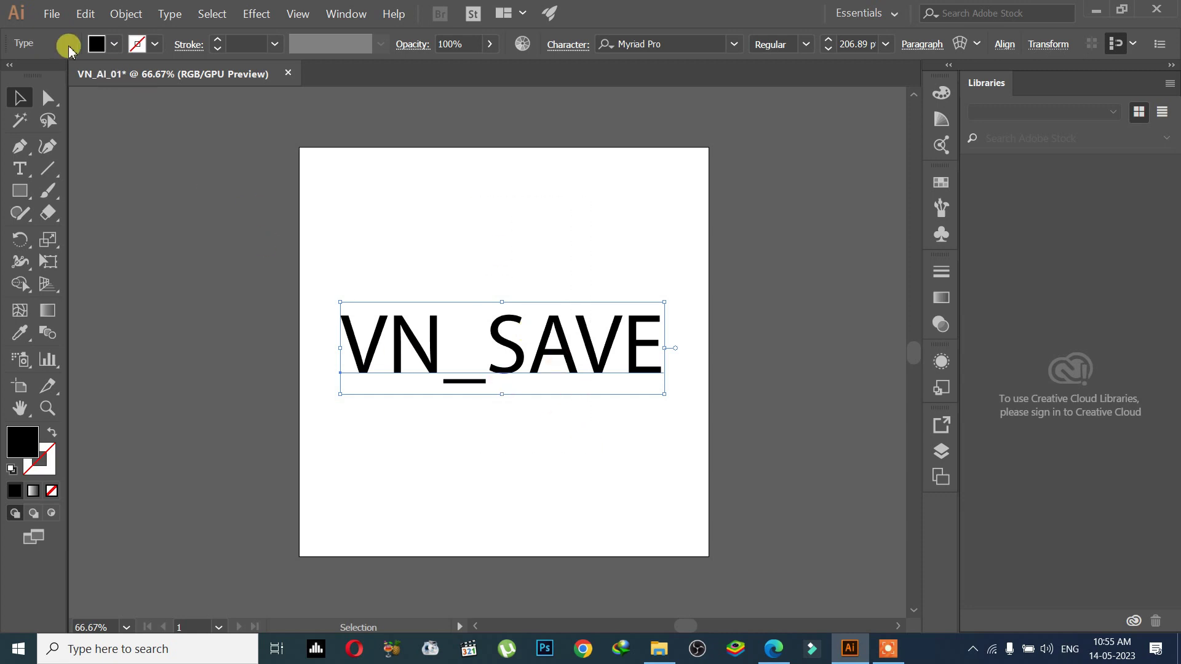
- Deselect the text and bring up the Save As dialog for VN_AI_01 via Ctrl+S and File > Save
click(51, 26)
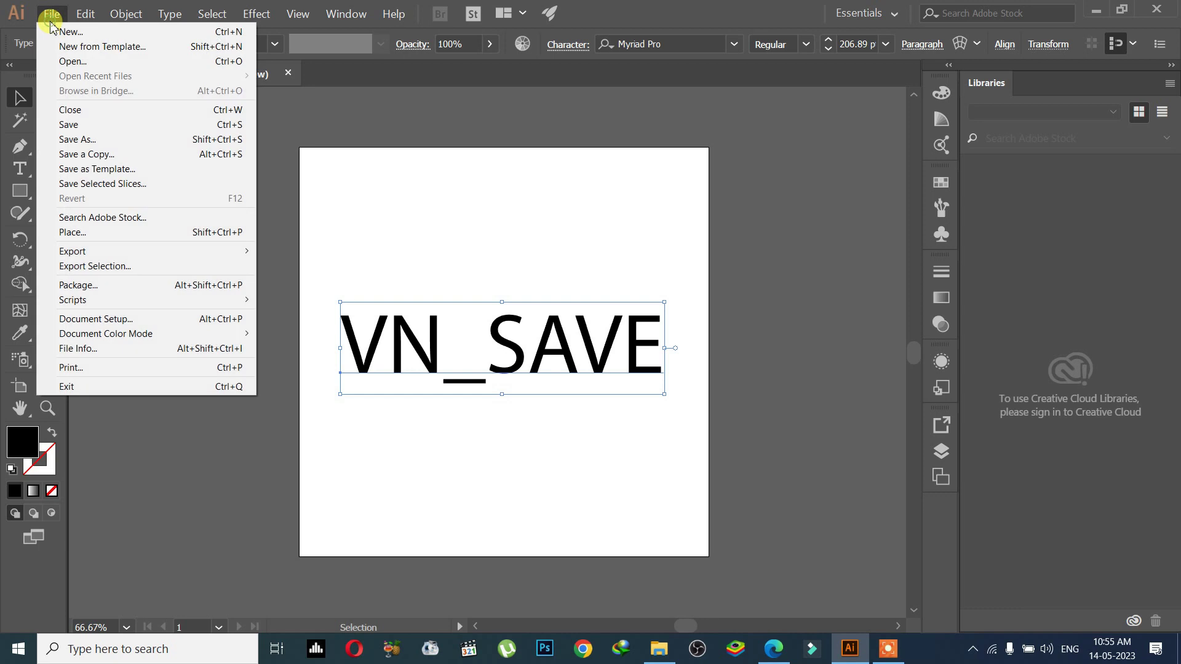
click(52, 26)
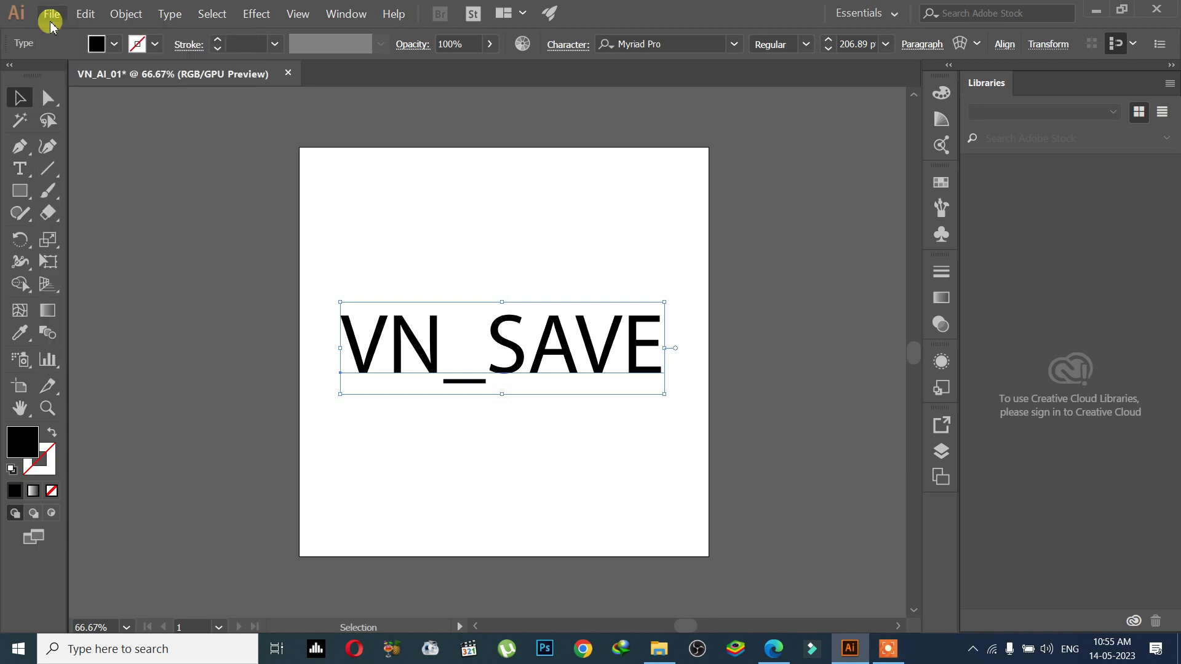
click(51, 26)
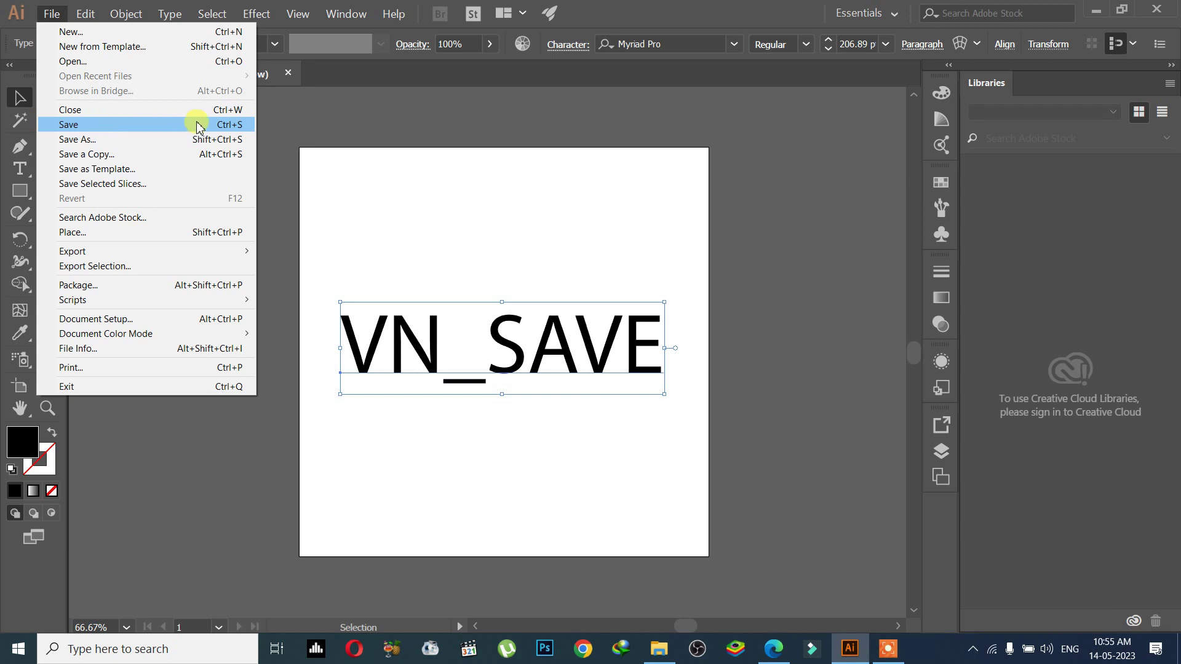
click(343, 158)
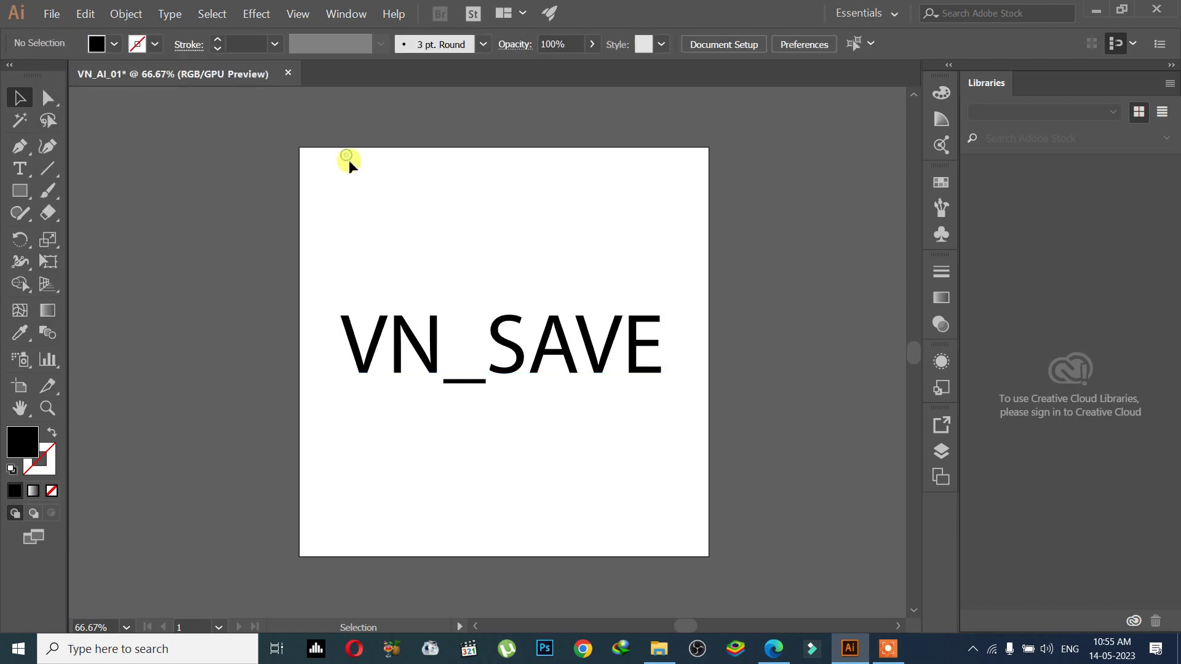
click(339, 192)
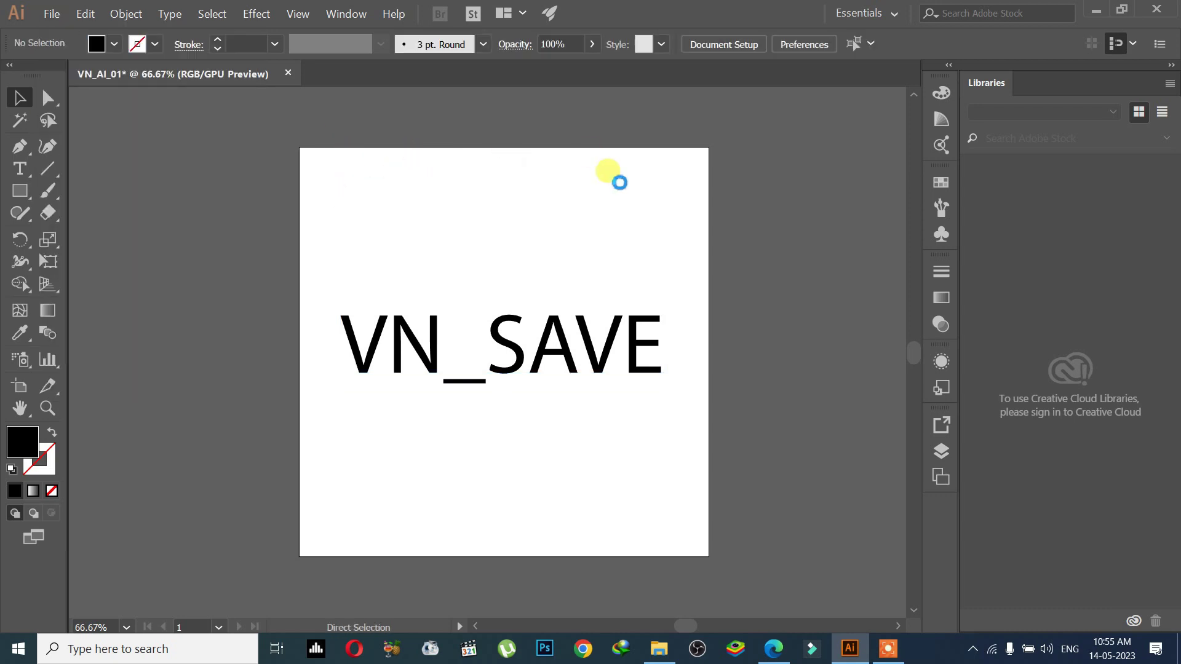
key(ctrl+s)
click(572, 11)
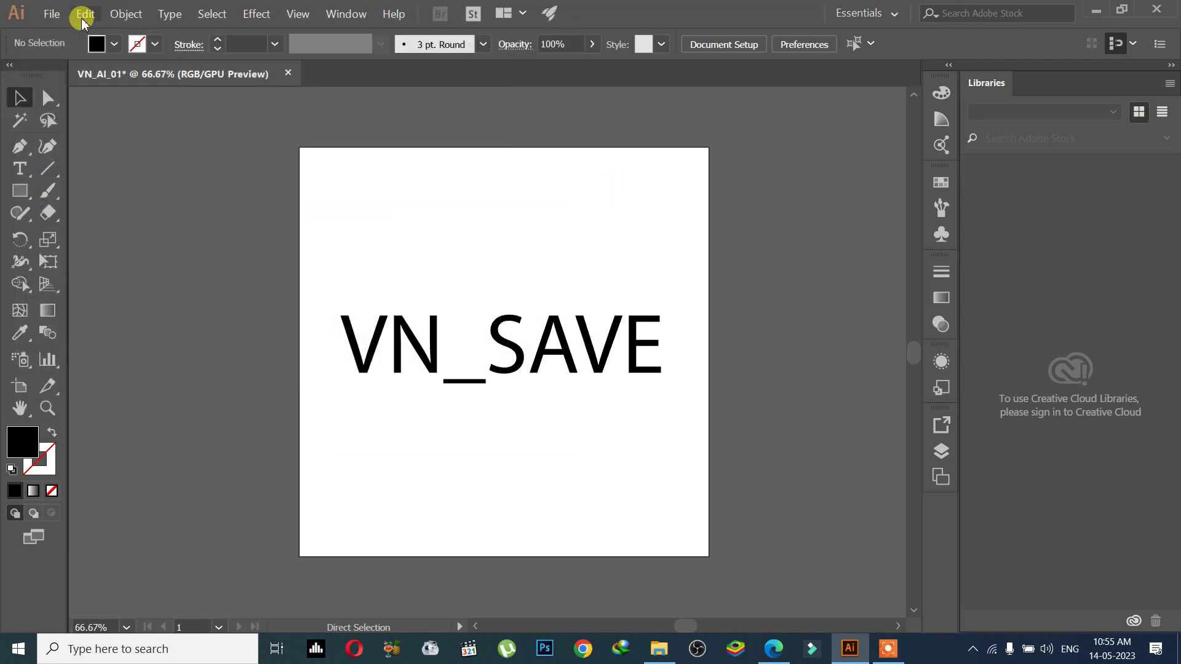
click(51, 14)
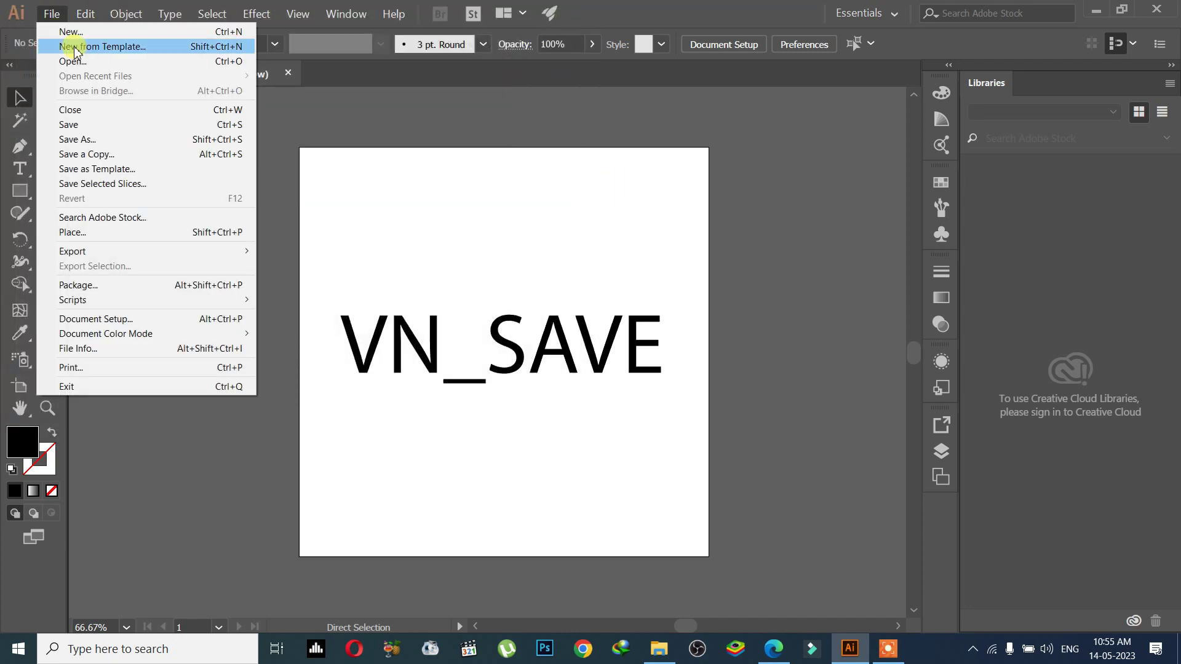
click(156, 123)
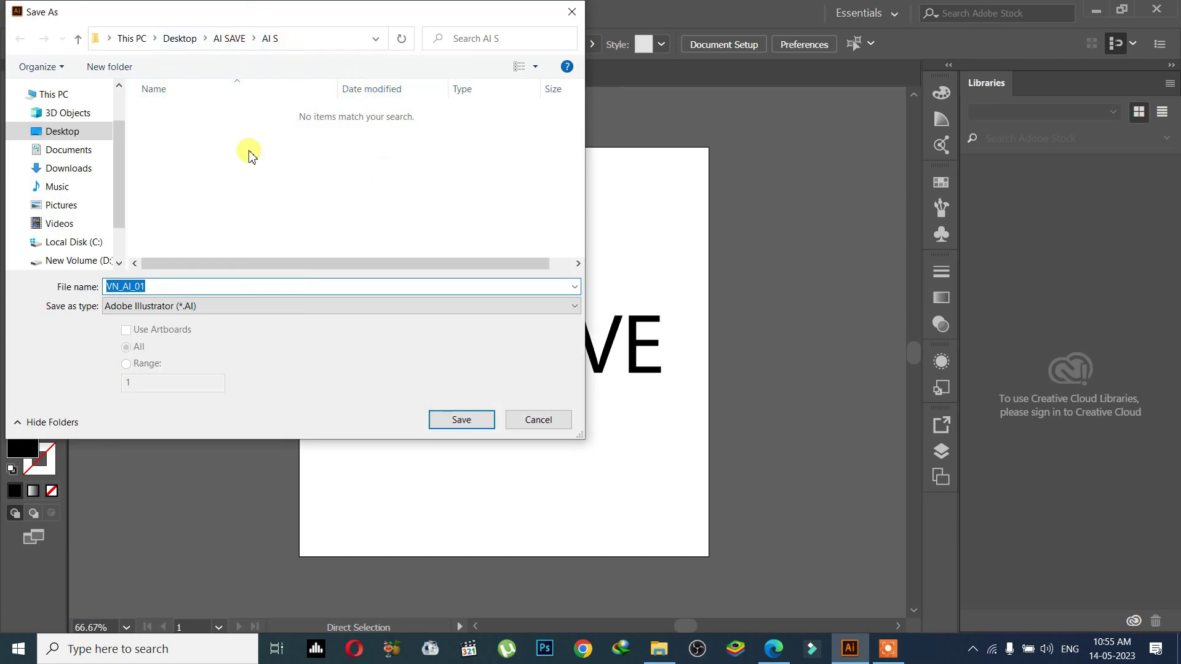
- Select the VN_AI_01 file name text in the Save As dialog
click(265, 186)
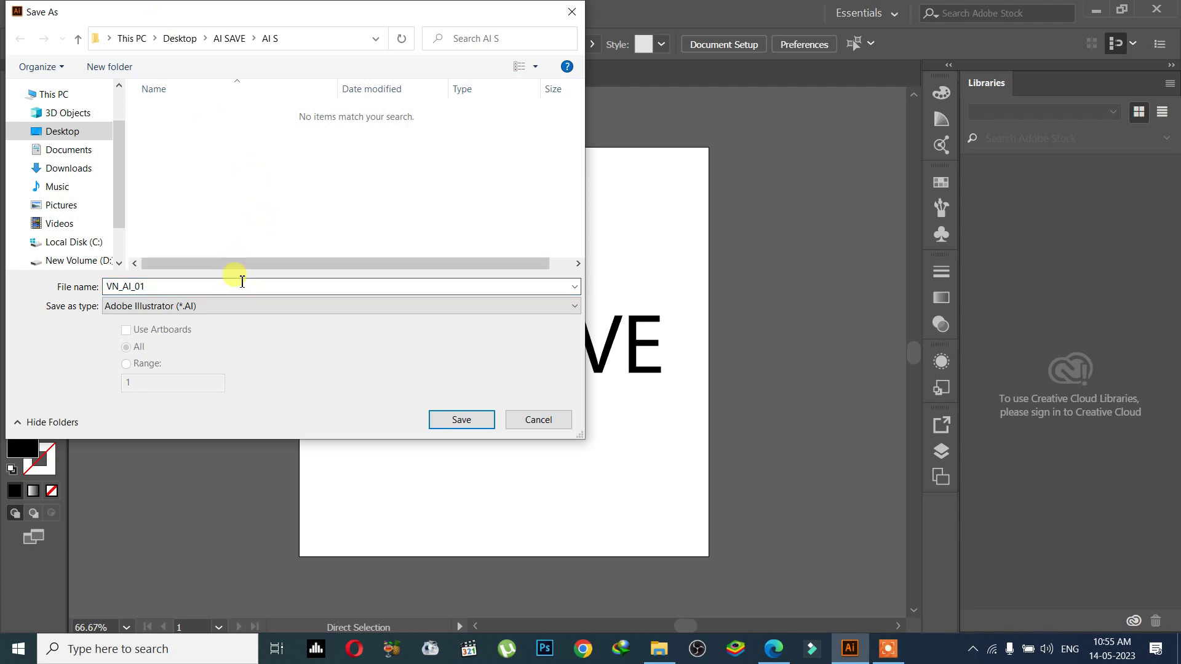
double_click(185, 282)
click(198, 282)
double_click(158, 284)
drag(122, 286, 11, 295)
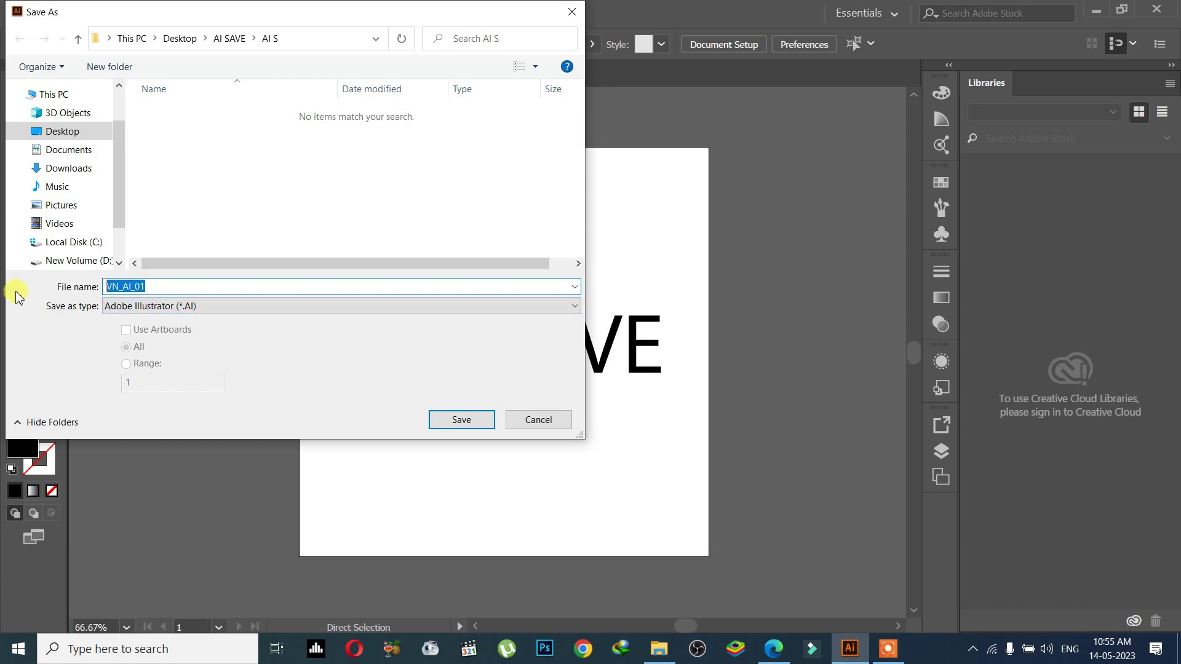
- Review the Save as type list, keep Adobe Illustrator (*.AI), and cancel the dialog
click(183, 307)
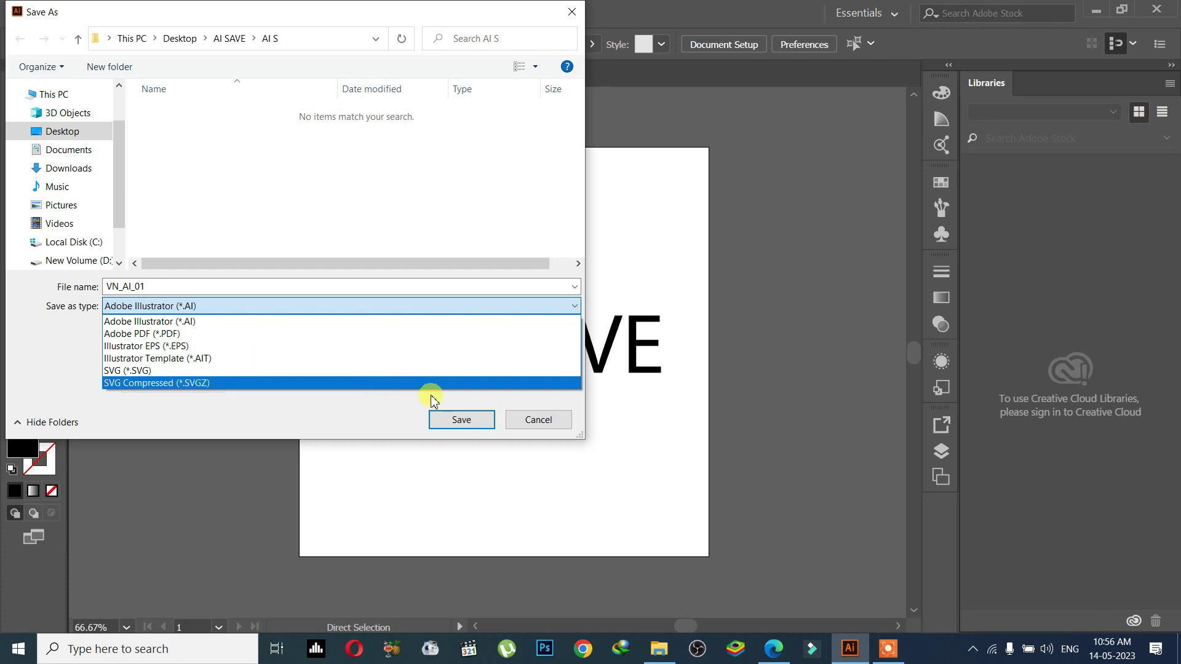
click(555, 420)
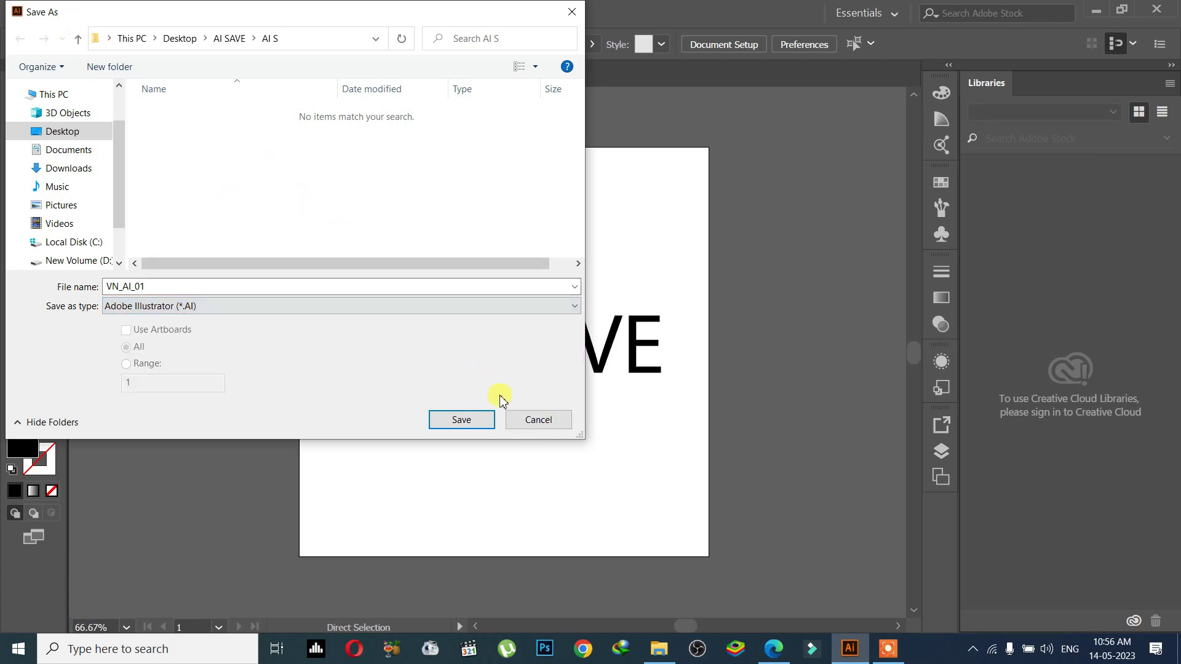
click(537, 417)
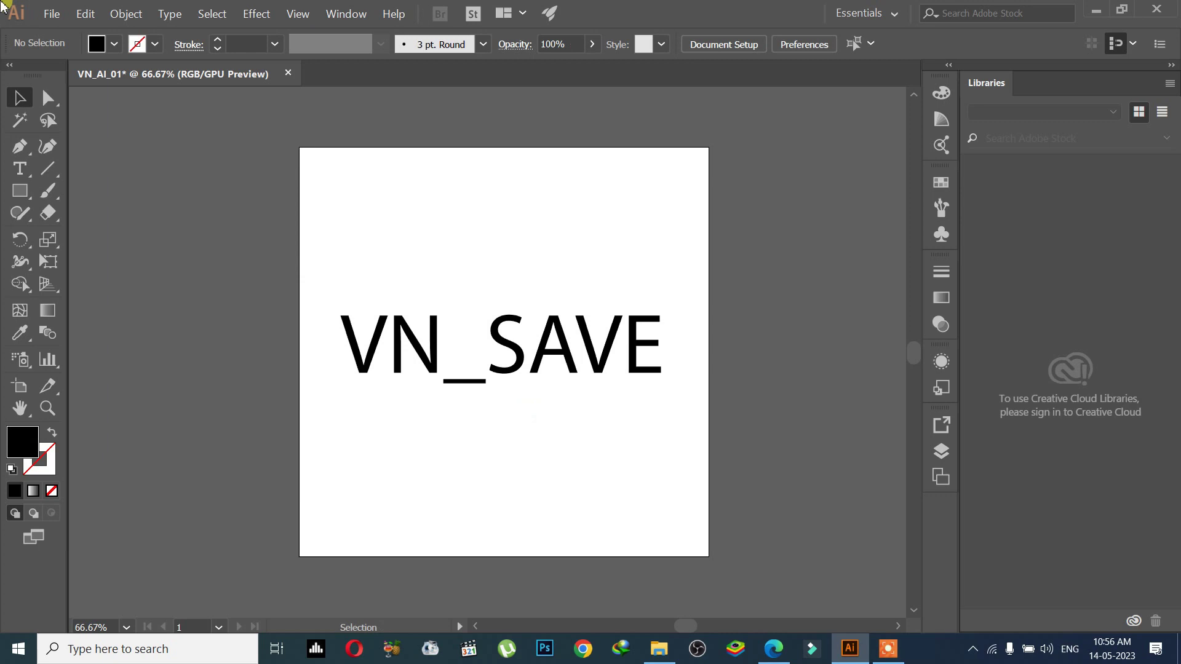
click(52, 13)
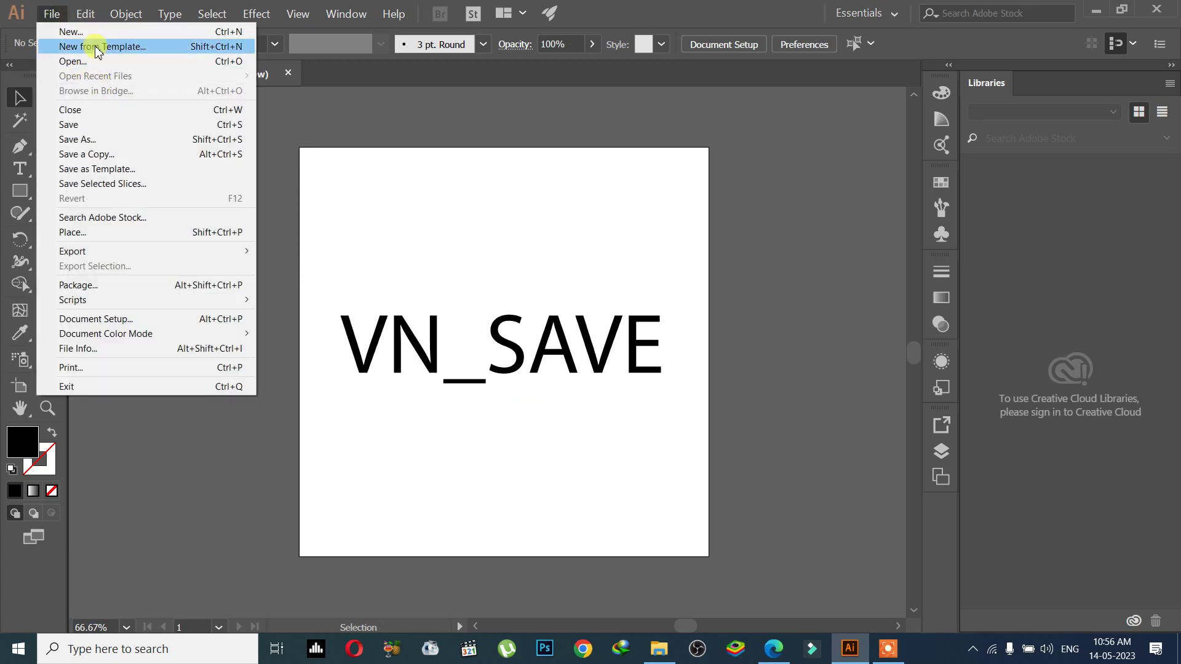
click(142, 47)
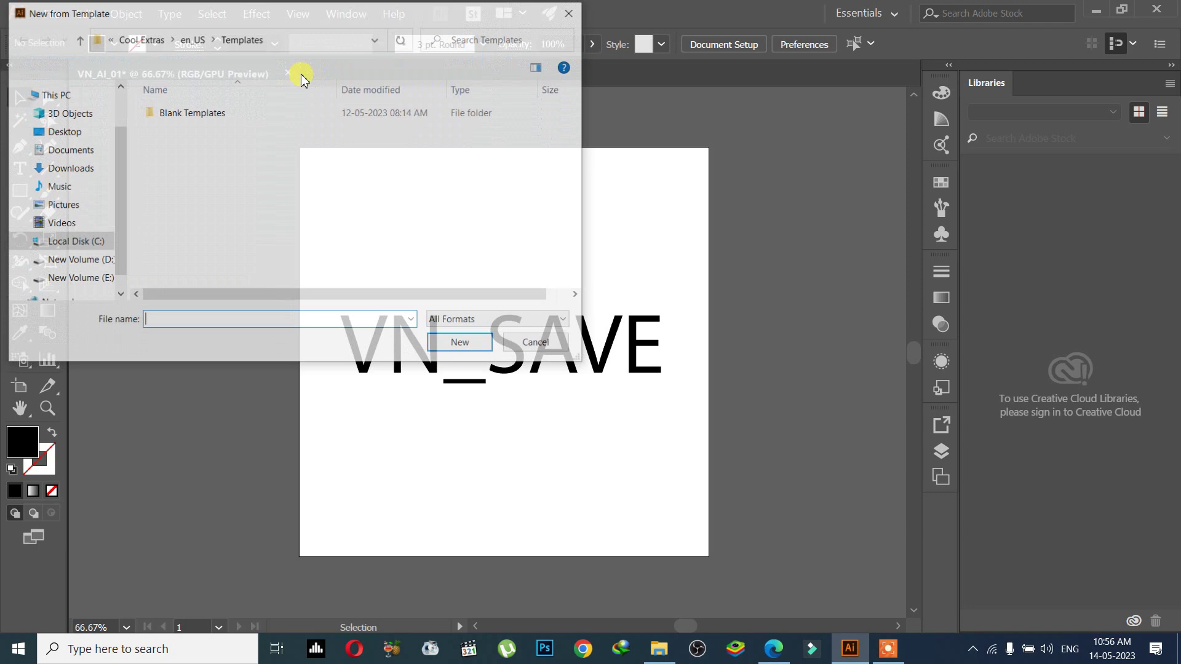
click(211, 158)
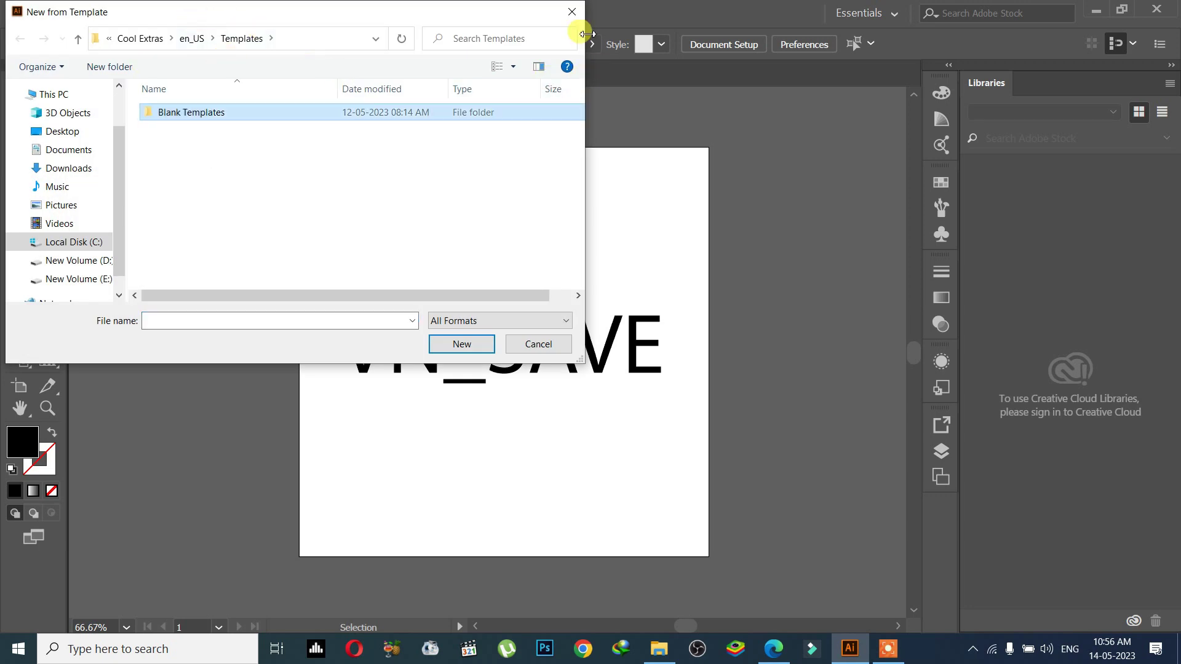
click(572, 12)
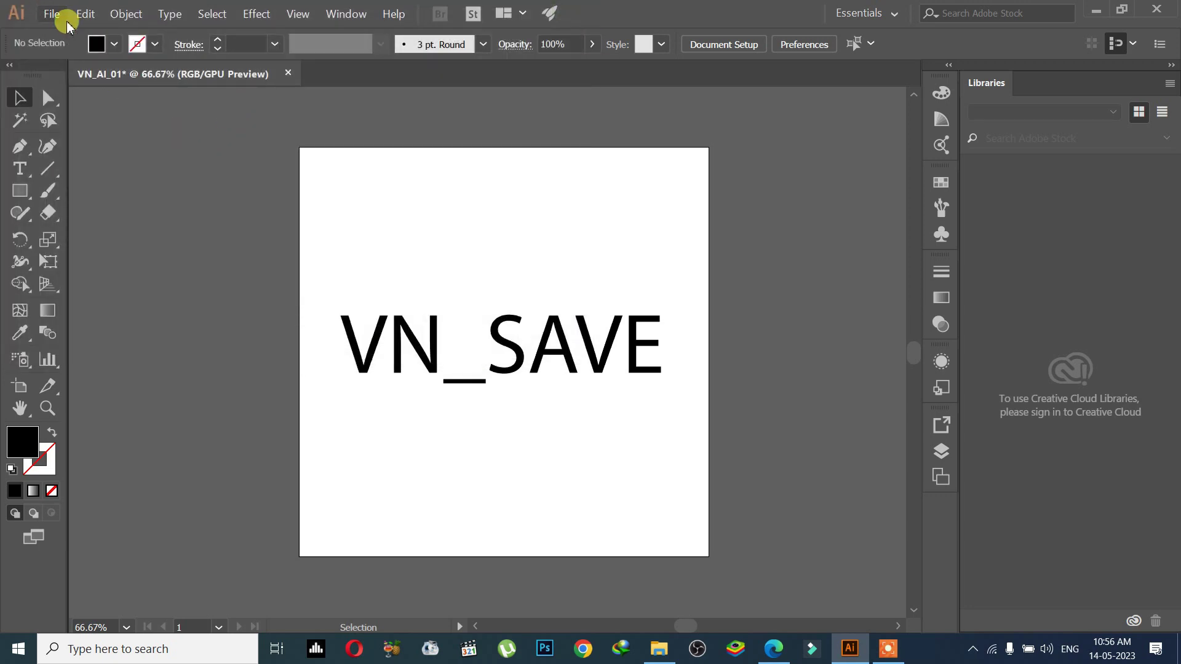
click(50, 13)
click(108, 130)
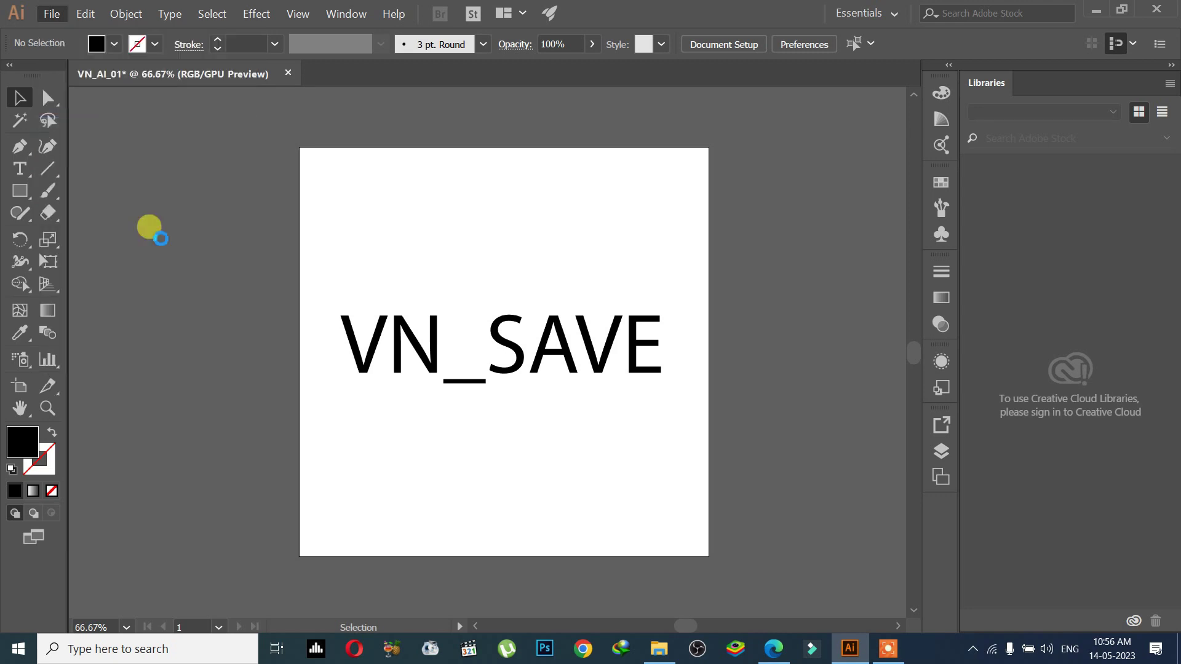
- Choose SVG (*.SVG) as the save format, then switch to the Edge browser
click(199, 305)
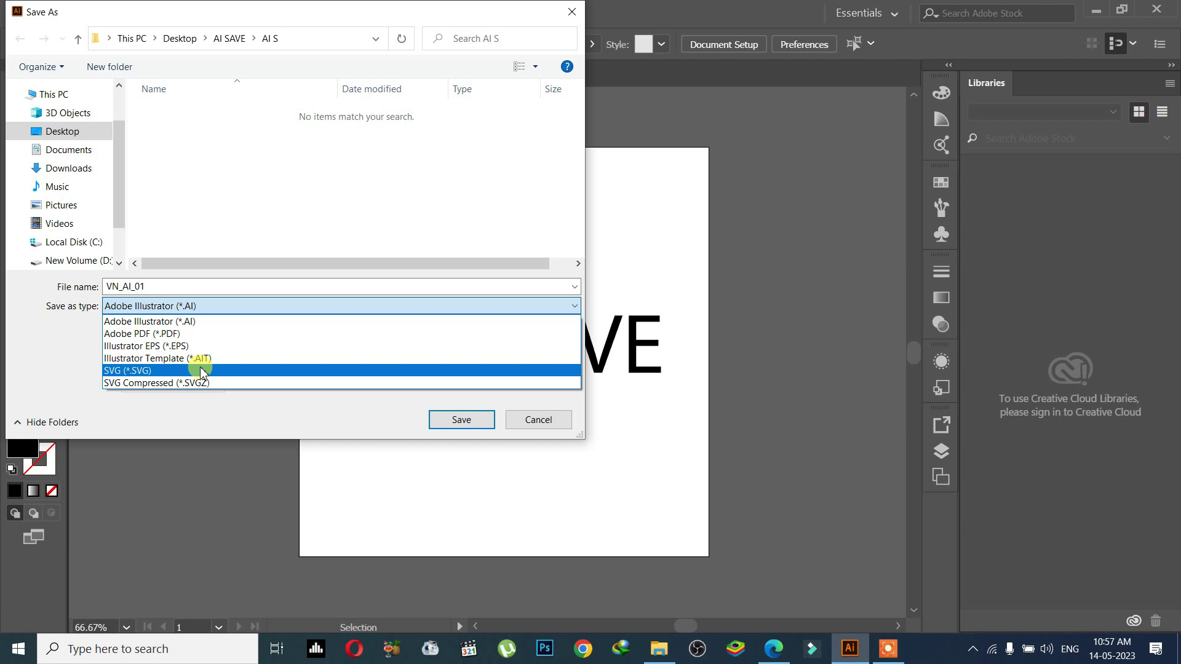
click(197, 371)
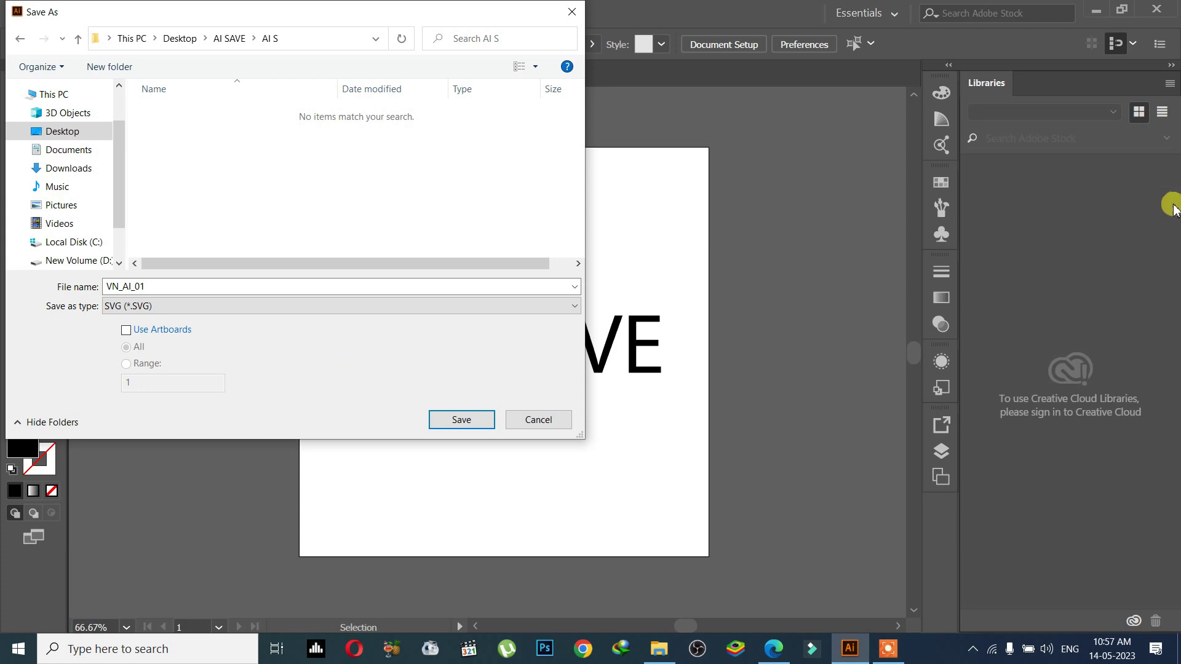
click(774, 648)
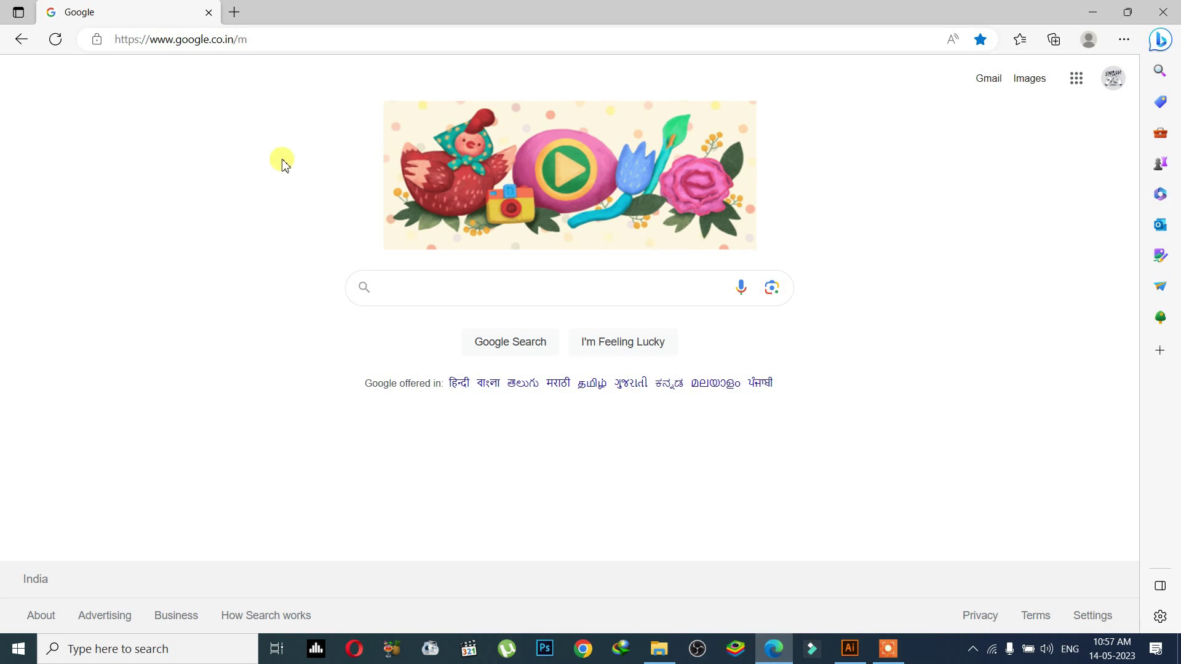
- Search Bing for 'SVG FILE' and highlight the Scalable Vector Graphics heading
click(340, 38)
text(SVG )
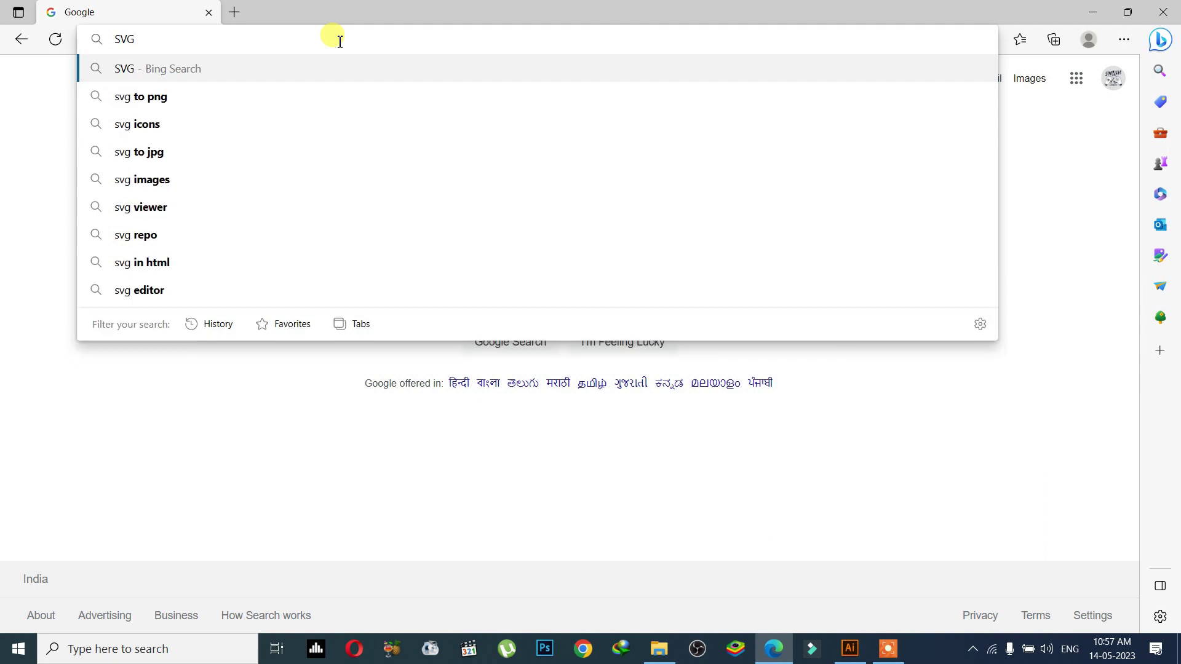
text(FILE)
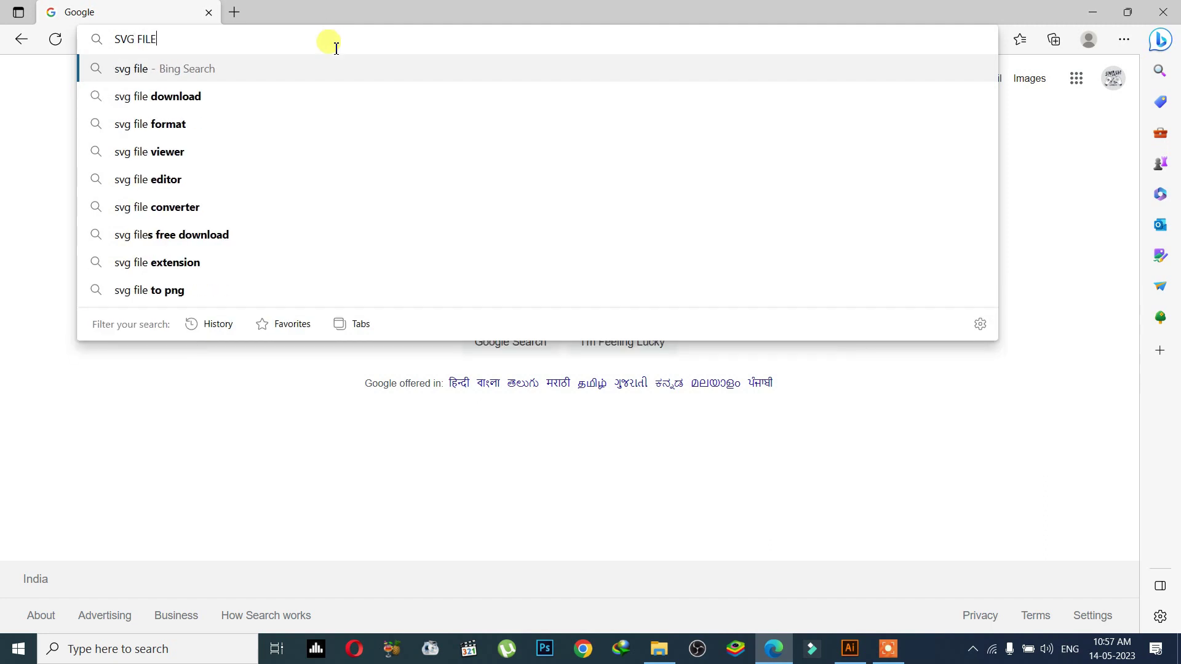
key(Return)
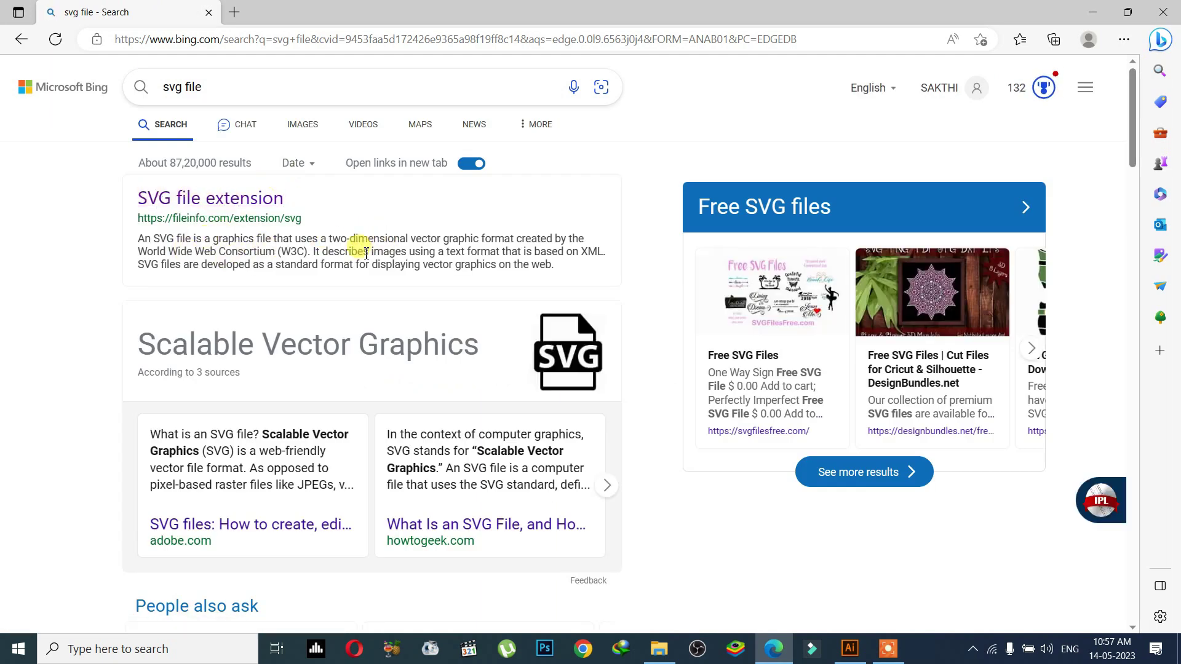
drag(133, 342, 483, 345)
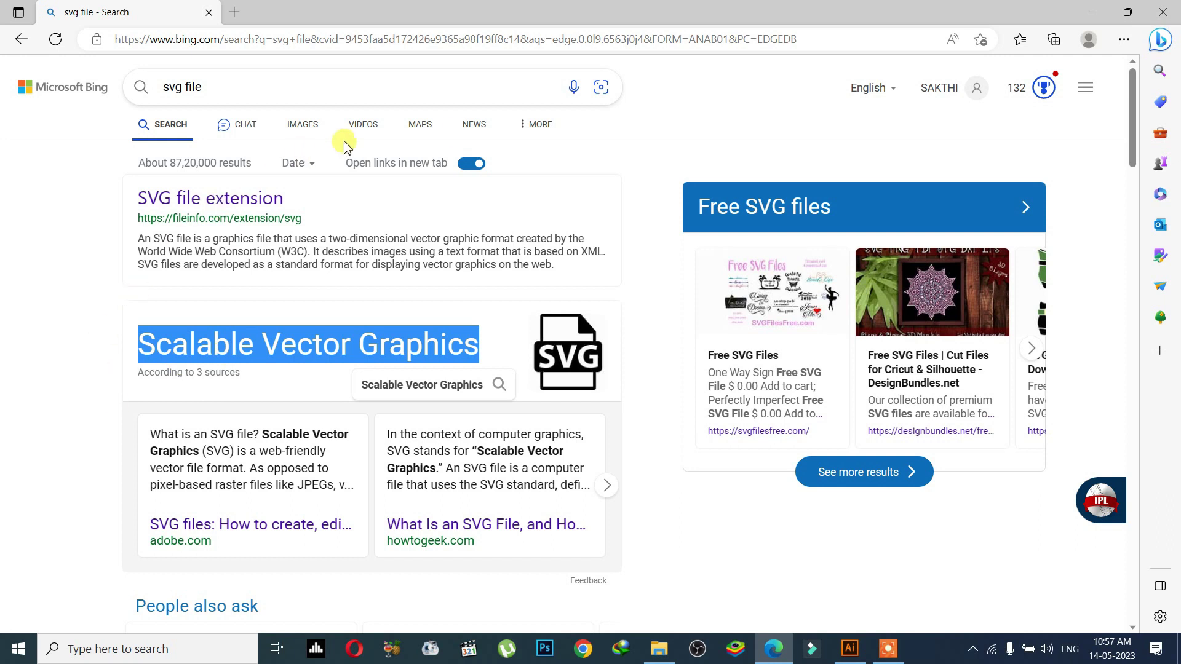
- Minimize Edge and reopen the Save as type list in Illustrator's Save As dialog
click(1094, 12)
click(198, 302)
click(190, 306)
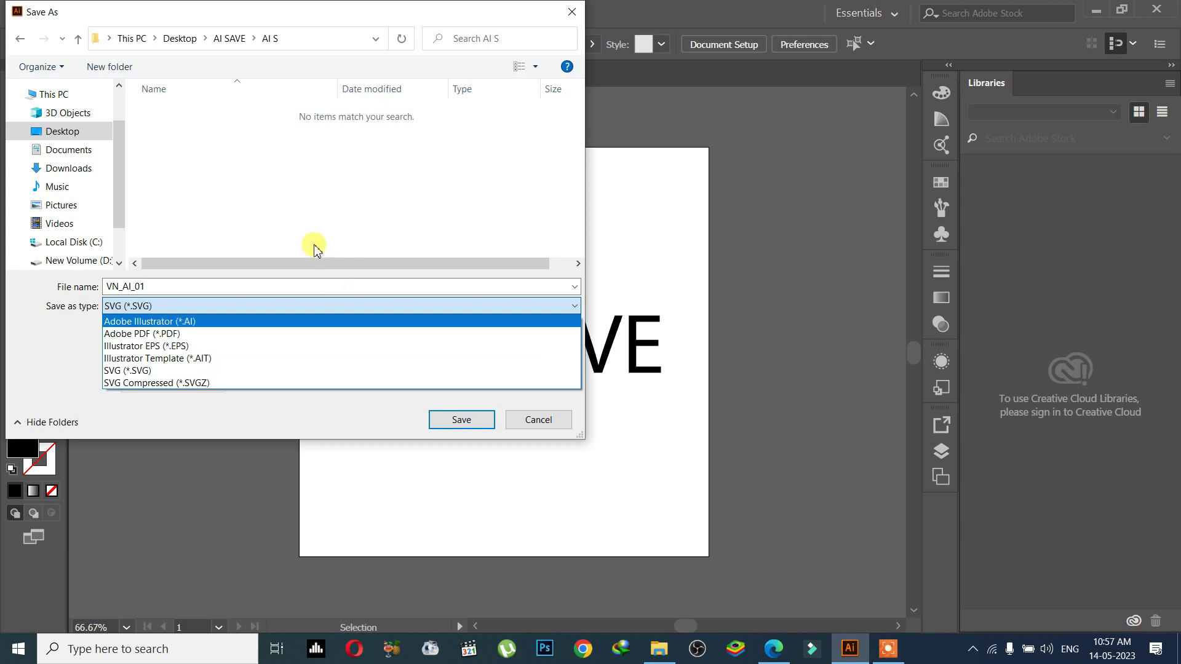
- Replace SVG with Adobe Illustrator (*.AI) in the Save as type dropdown
click(316, 200)
click(159, 306)
click(166, 320)
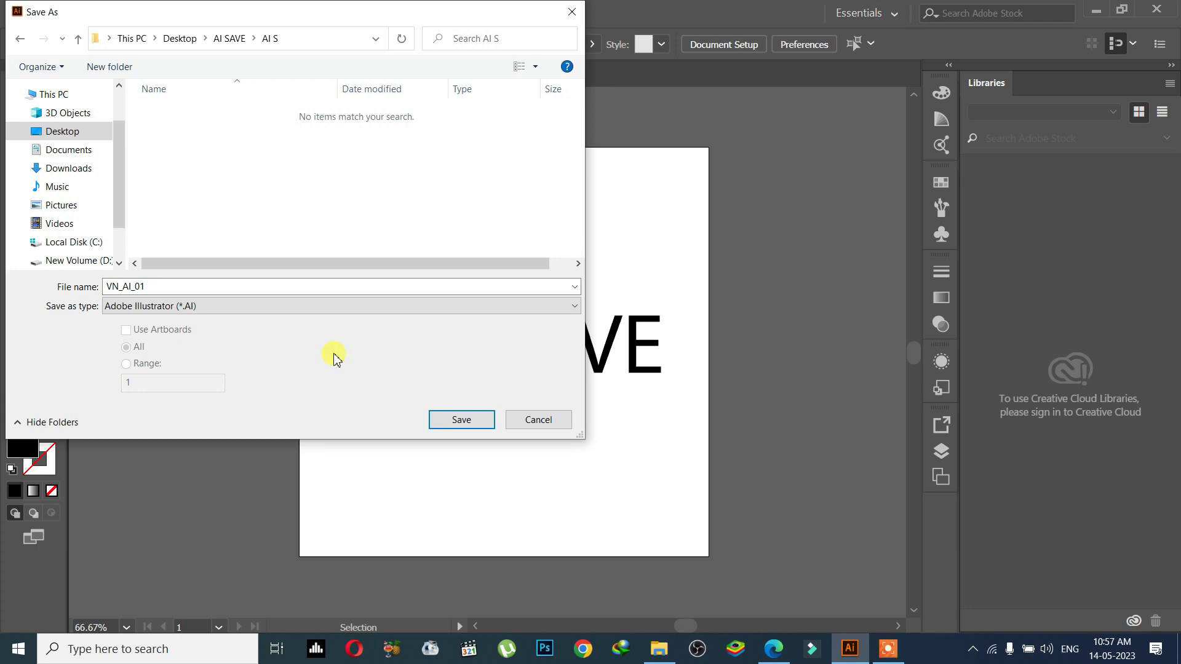
click(320, 306)
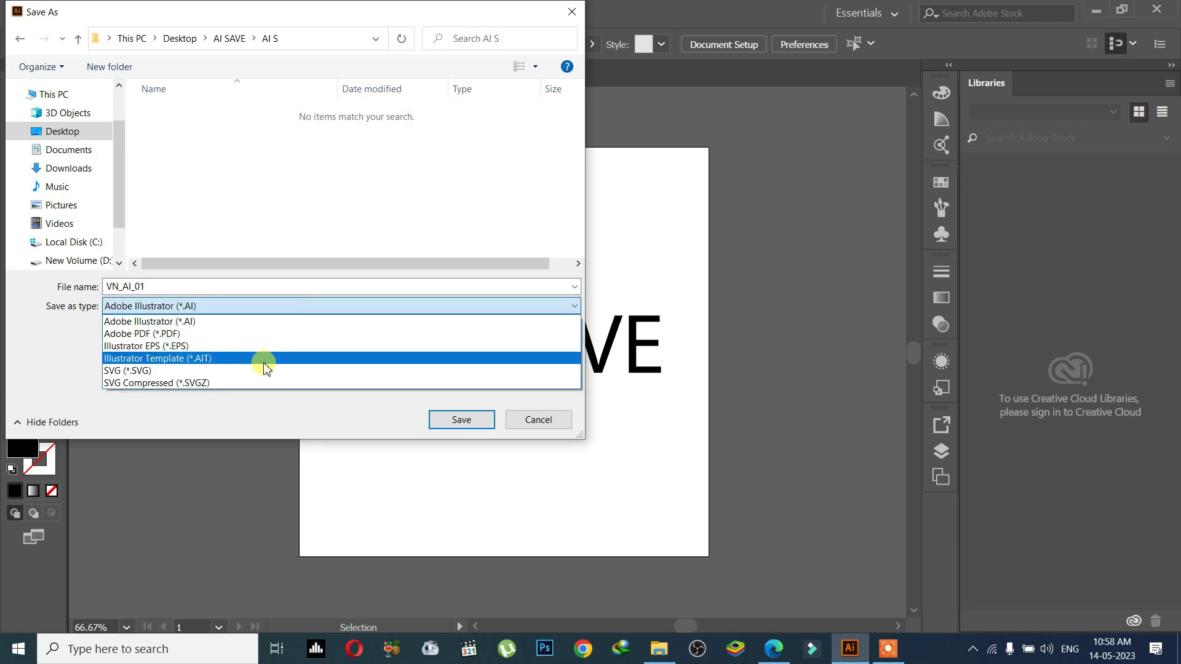
click(281, 322)
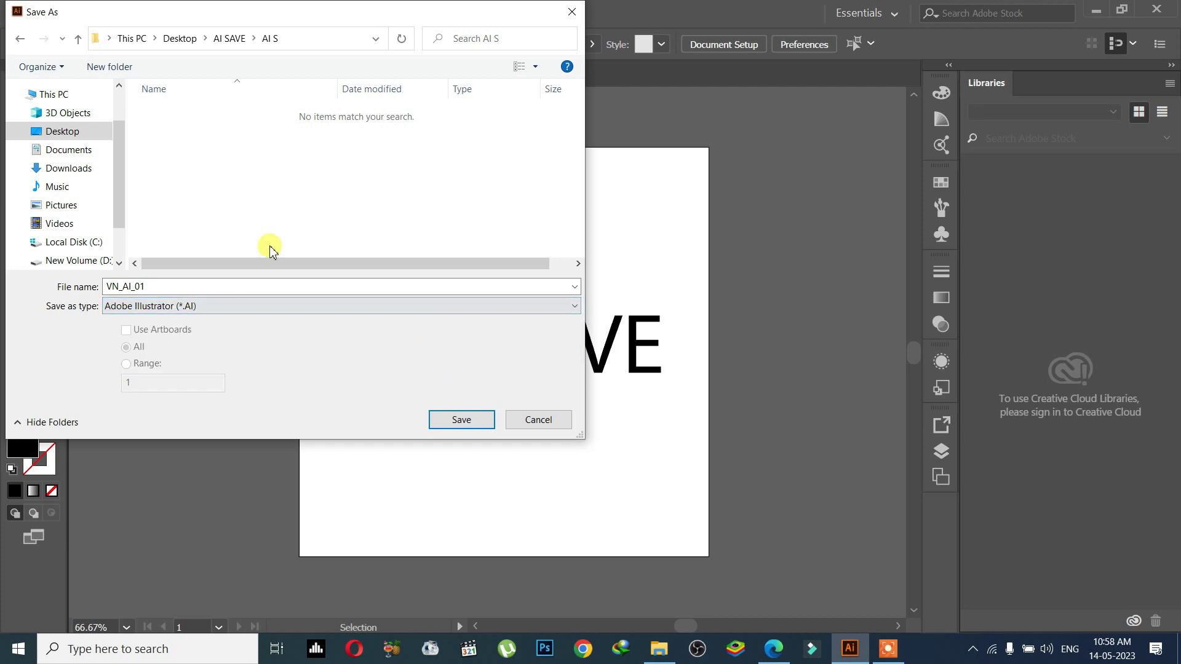
- Save as VN_AI_01, then try Illustrator 3 in the Version list before returning to Illustrator CC
click(465, 425)
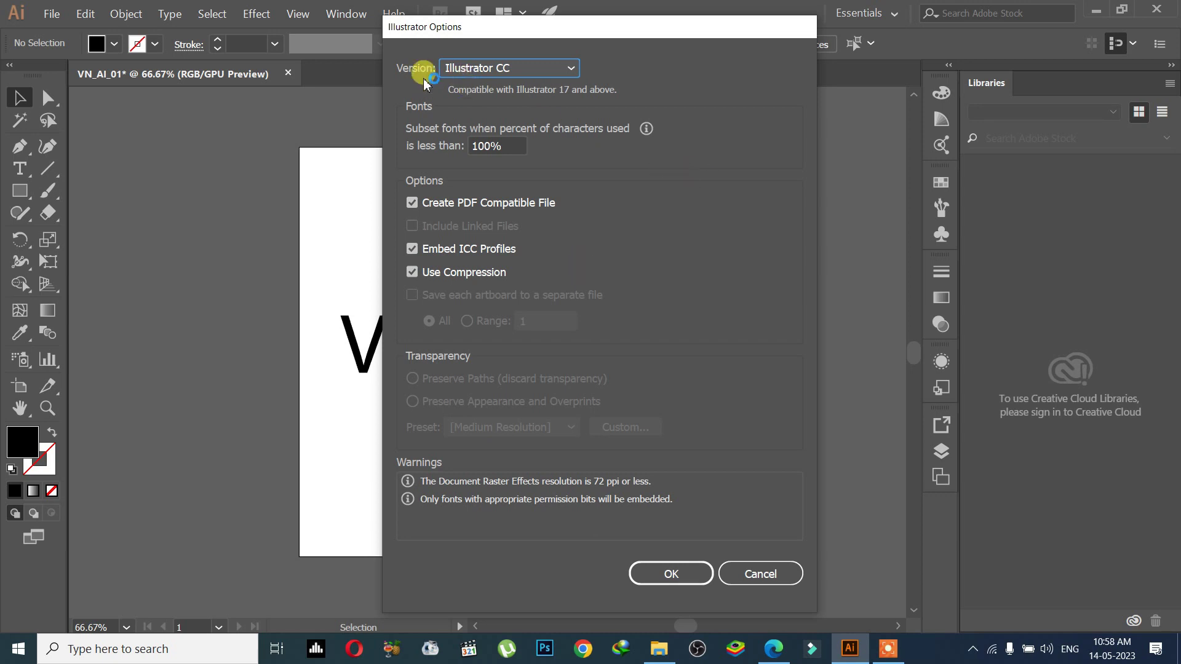
click(474, 70)
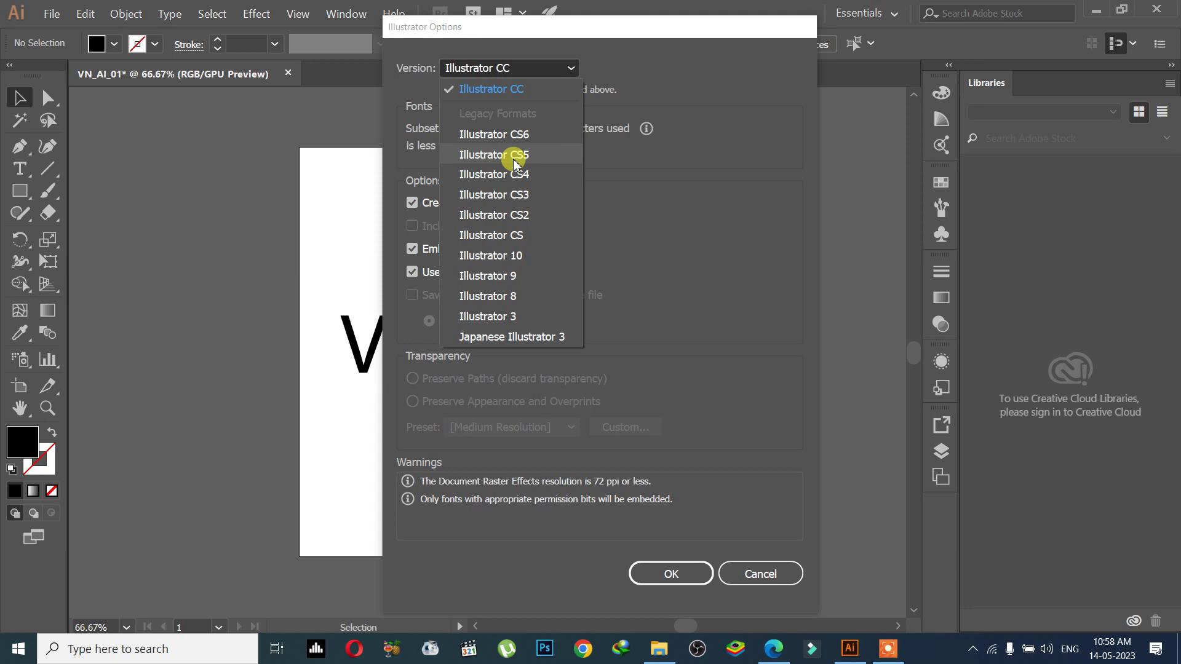
click(534, 317)
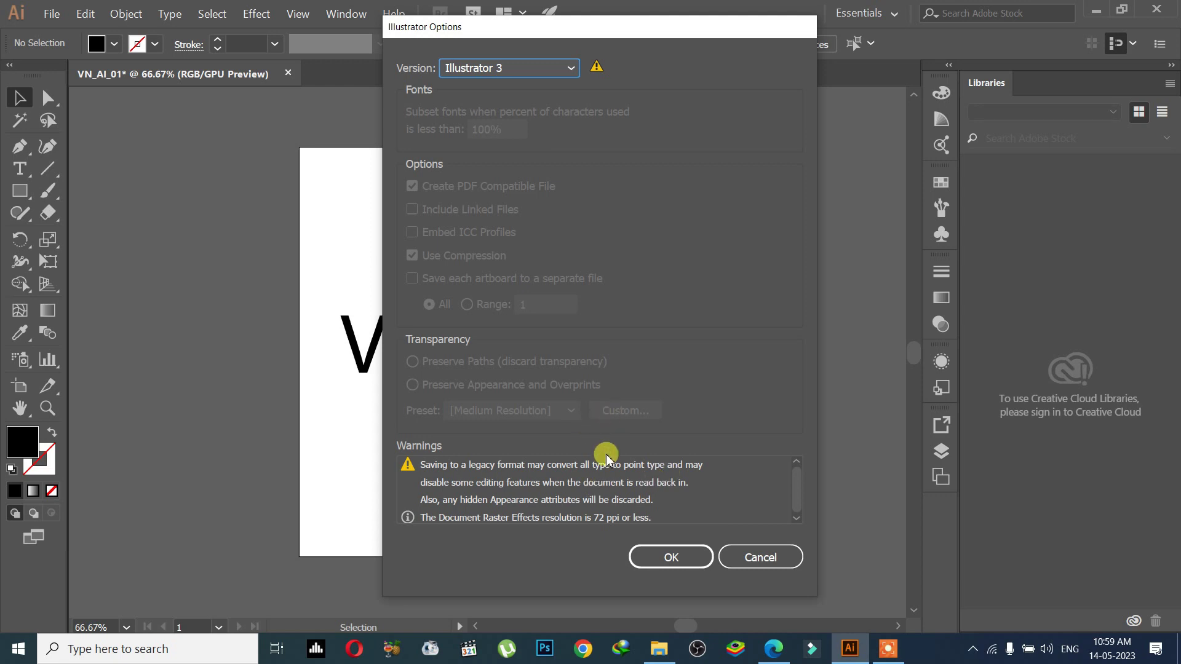
click(527, 70)
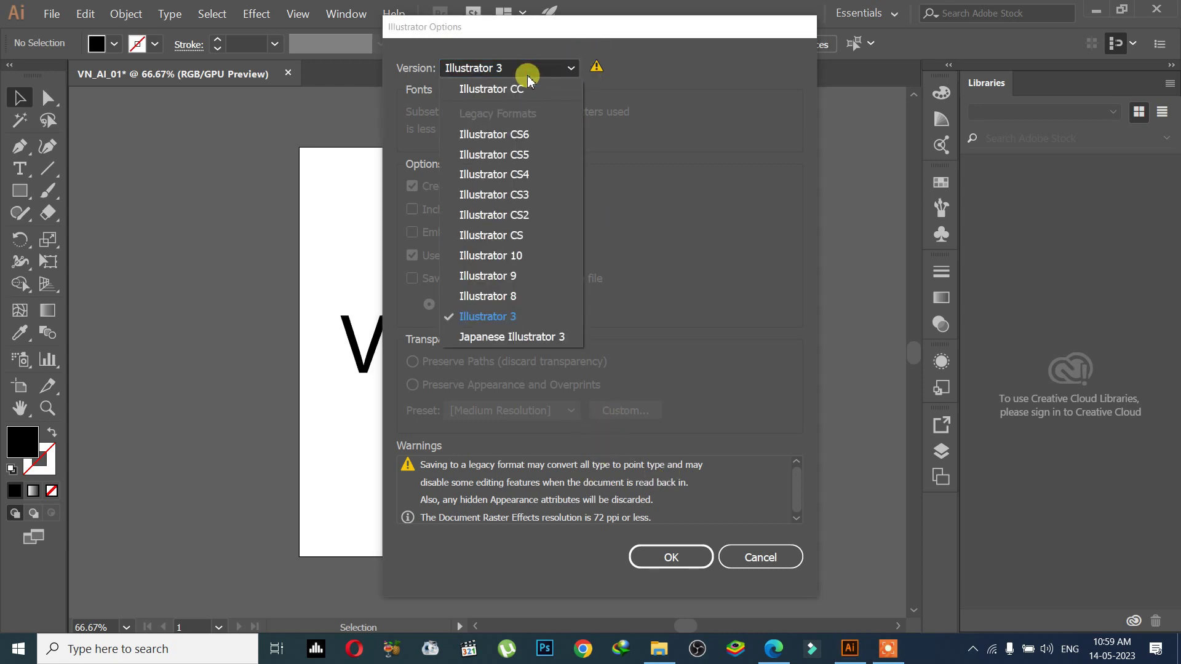
click(520, 90)
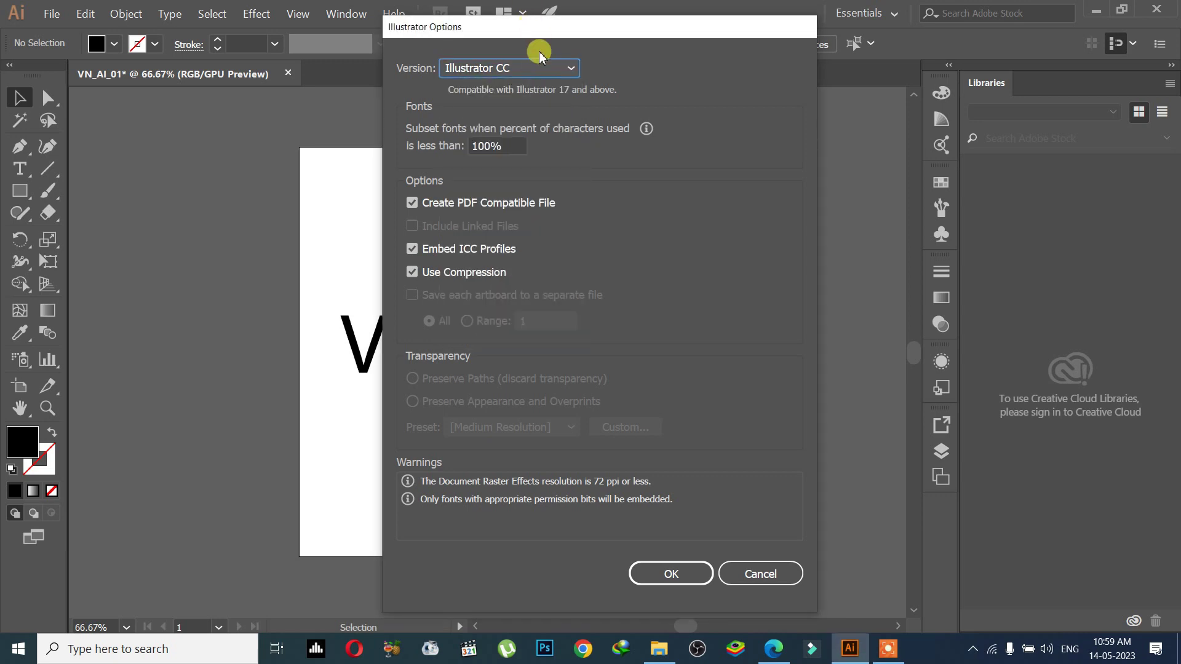
- Cycle the Version through Illustrator CS4, CS5 and CS6, ending on Illustrator CC
click(540, 69)
click(541, 166)
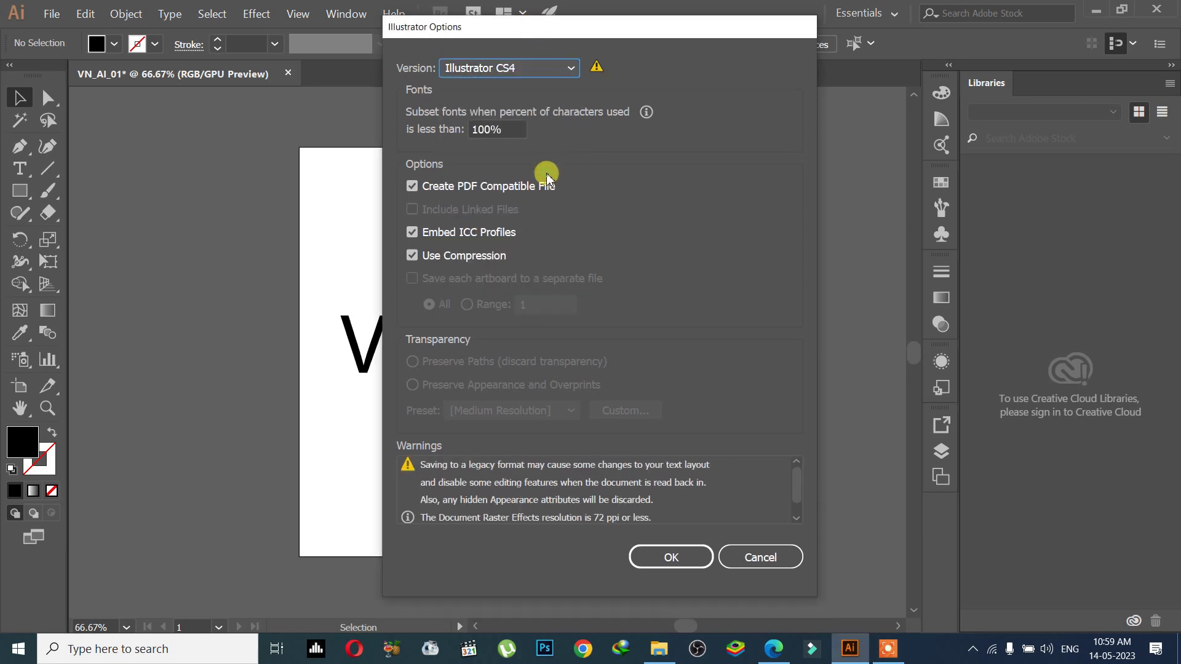
click(541, 72)
click(534, 153)
click(535, 68)
click(535, 126)
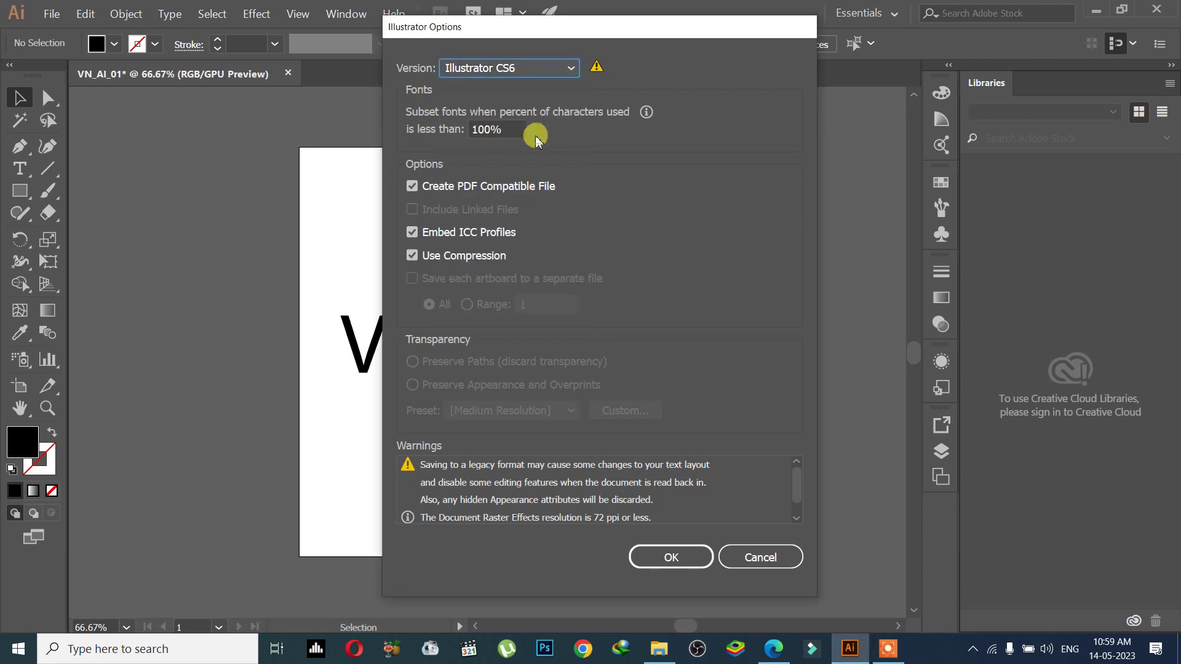
click(538, 68)
click(530, 93)
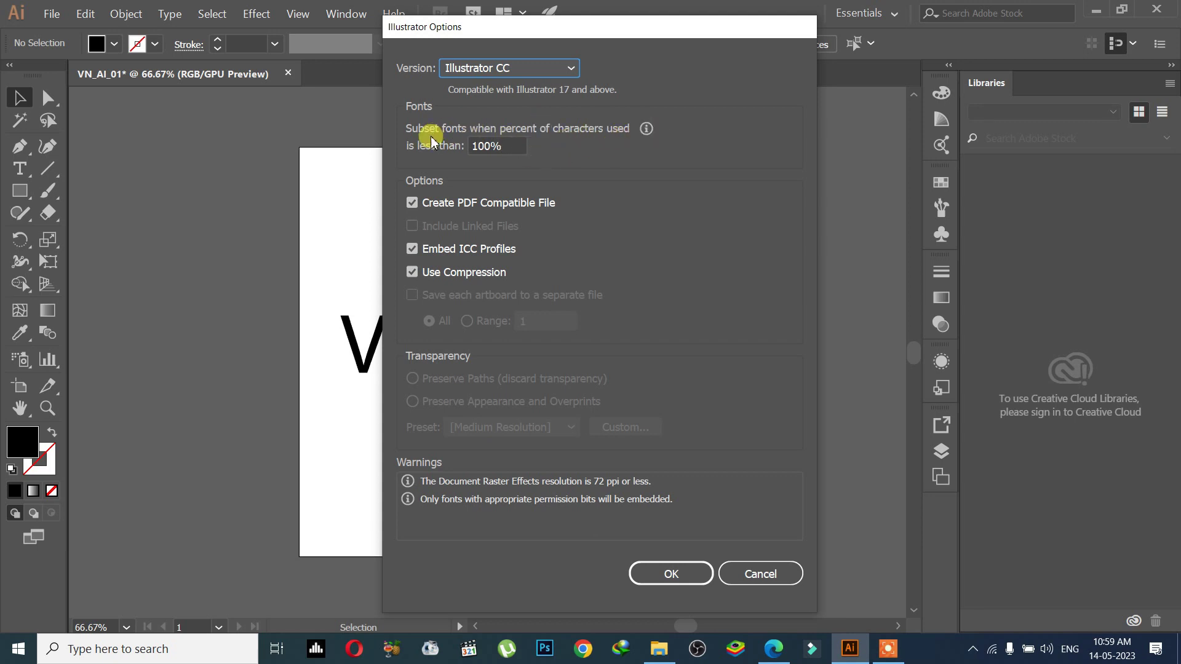
- Save with a 90% font-subset threshold, then Save As over the existing VN_AI_01 file
drag(510, 145, 456, 129)
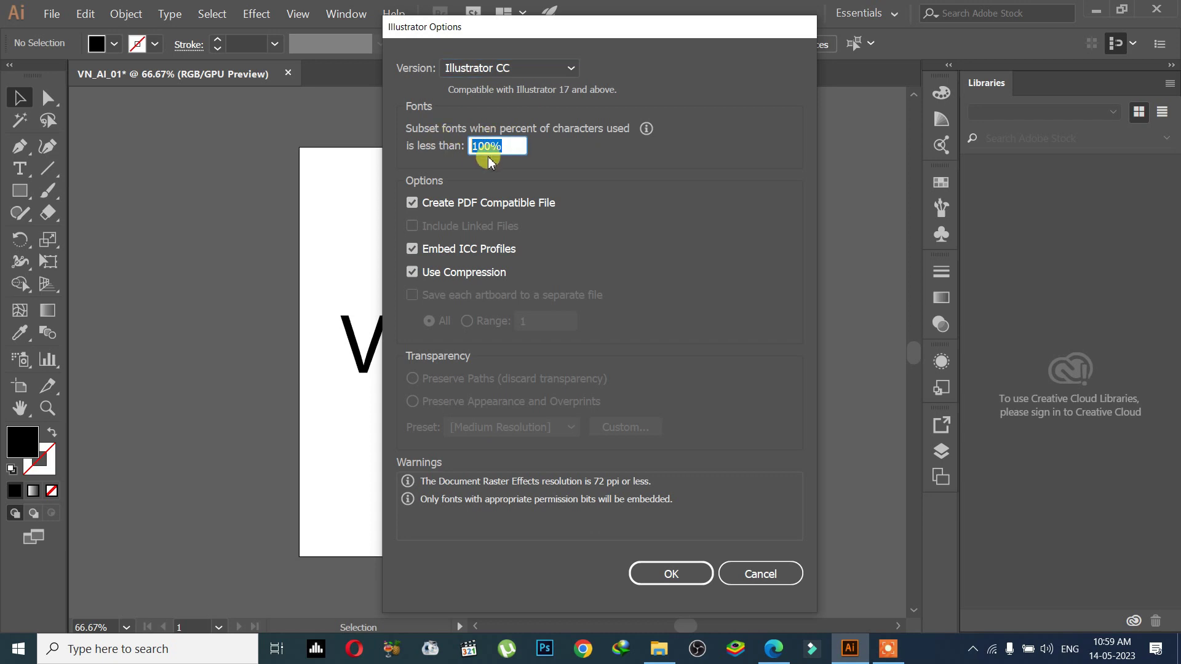
text(90)
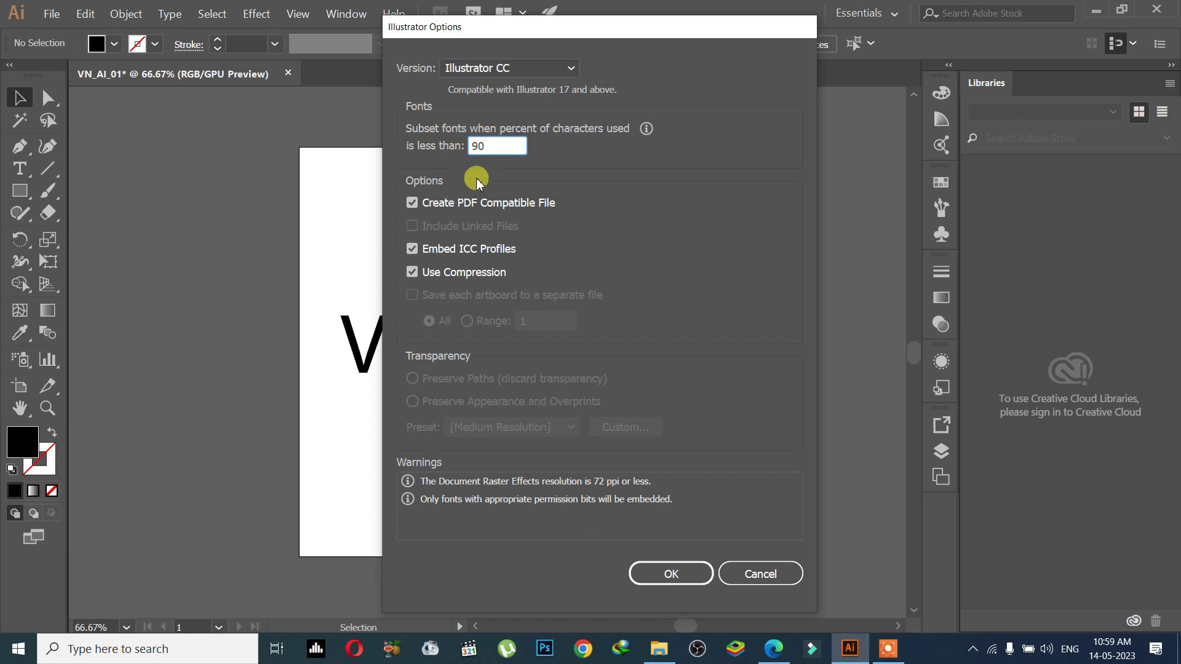
key(Return)
click(53, 13)
click(75, 145)
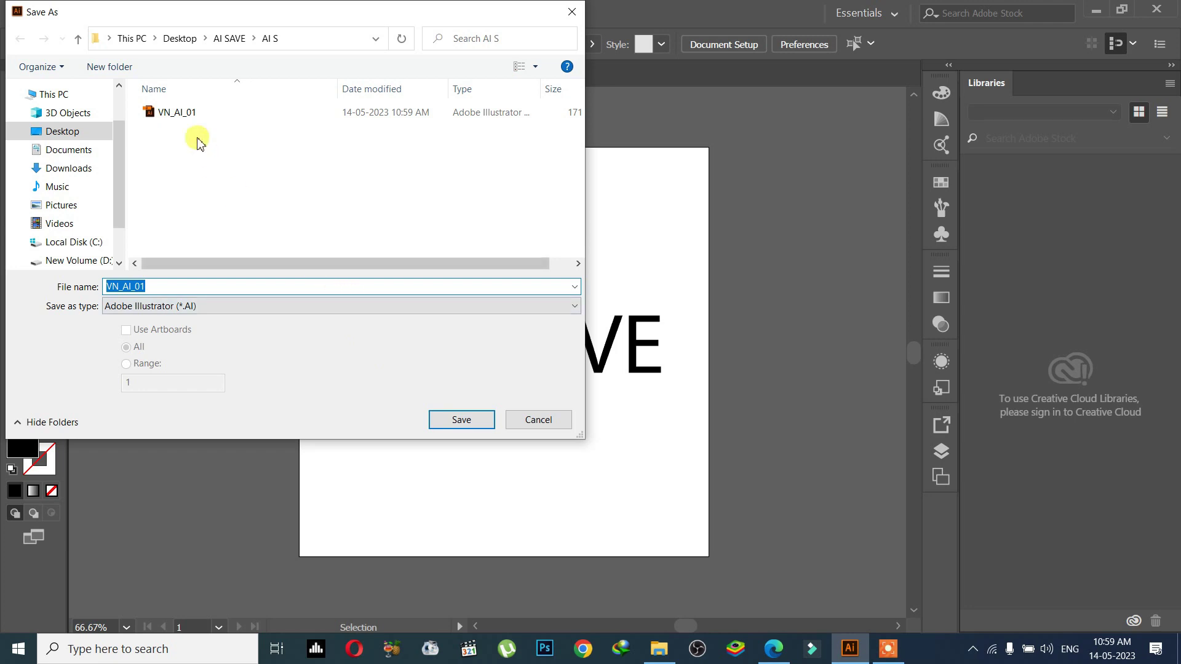
double_click(196, 114)
click(637, 383)
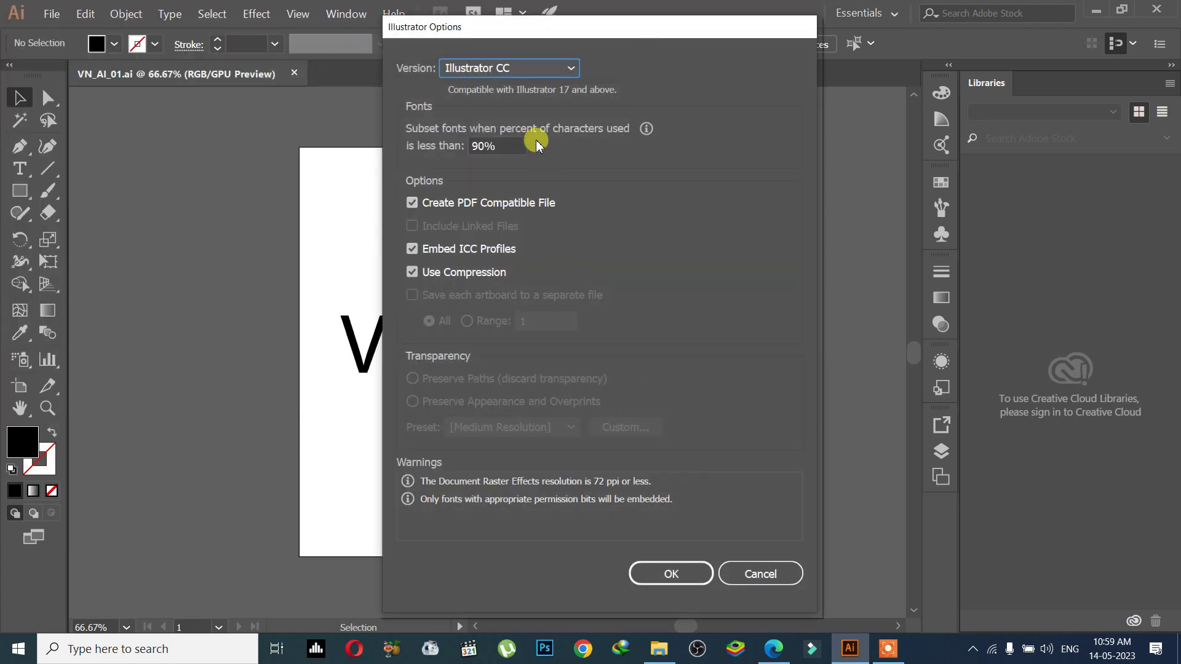
- Reset the font-subset threshold to 100 and toggle PDF compatibility
click(514, 154)
text(100)
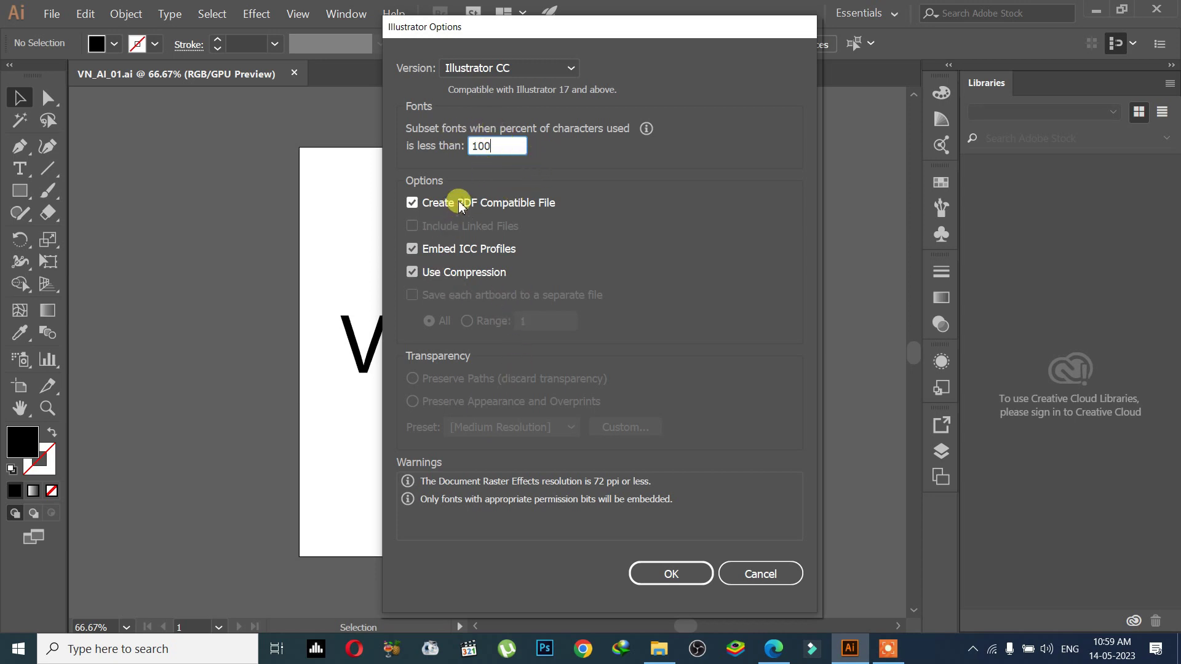
click(492, 209)
- Keep PDF compatibility on, toggle Use Compression off and on, then cancel Illustrator Options
click(504, 209)
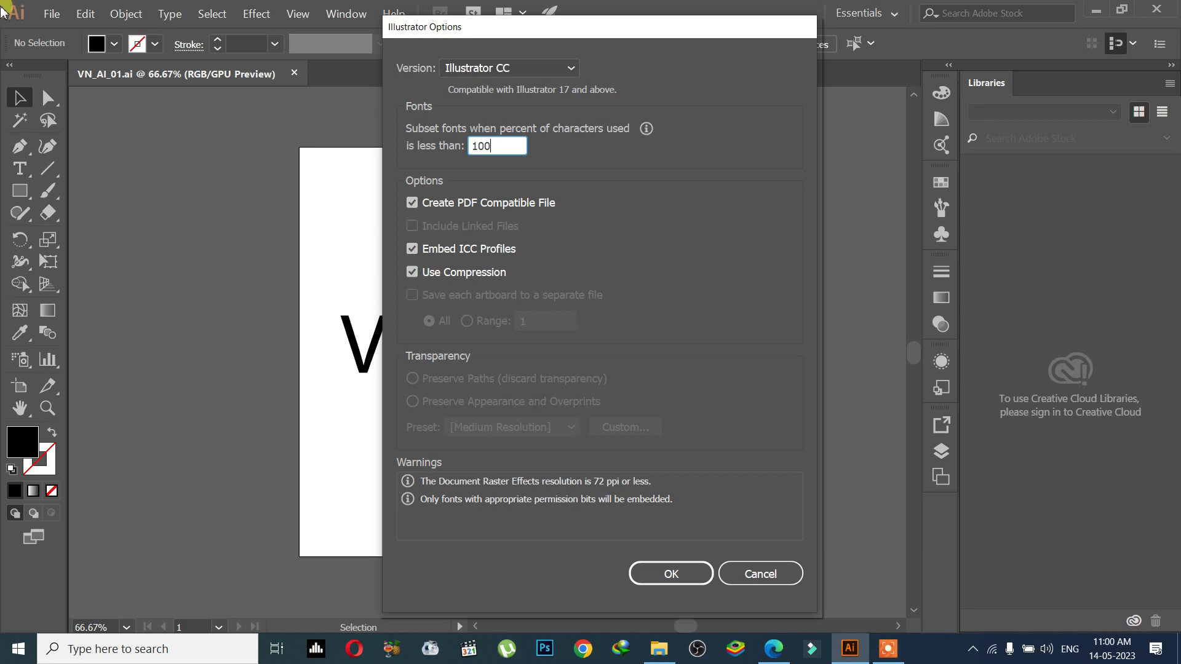
double_click(498, 148)
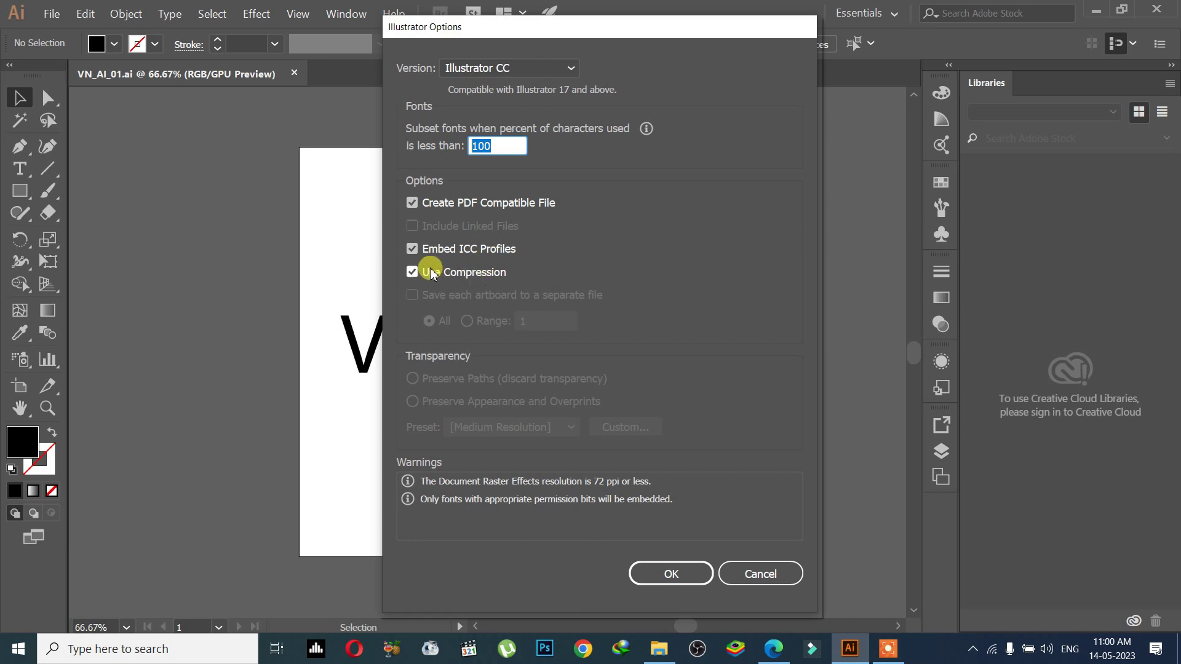
click(496, 274)
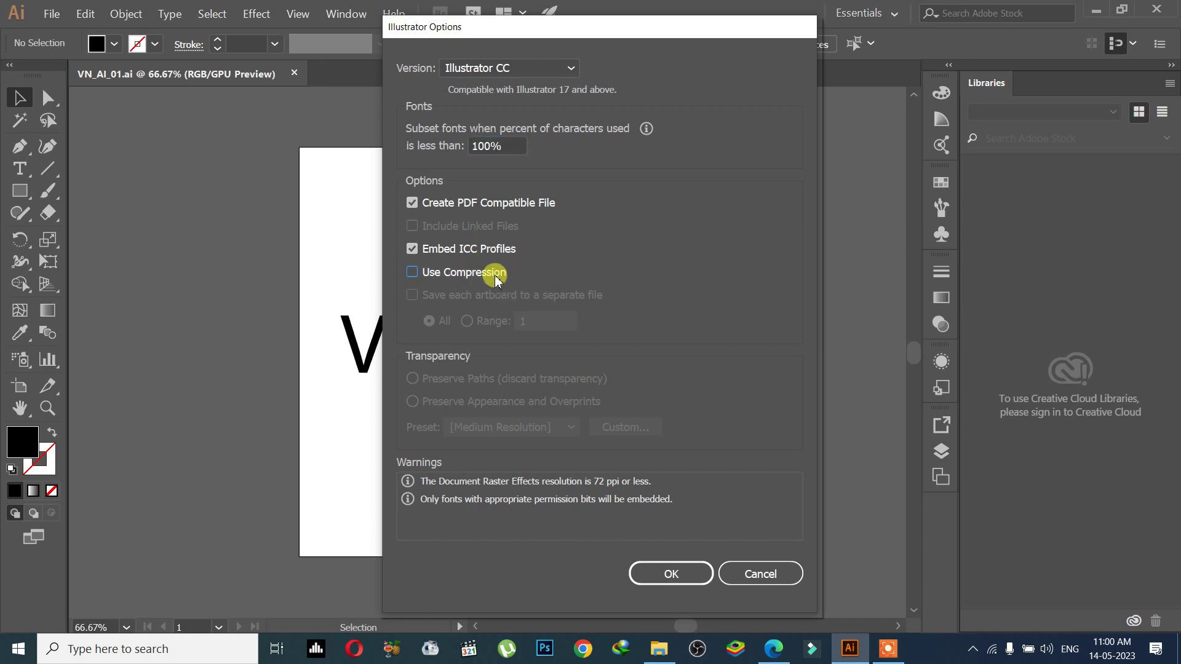
click(504, 271)
click(659, 409)
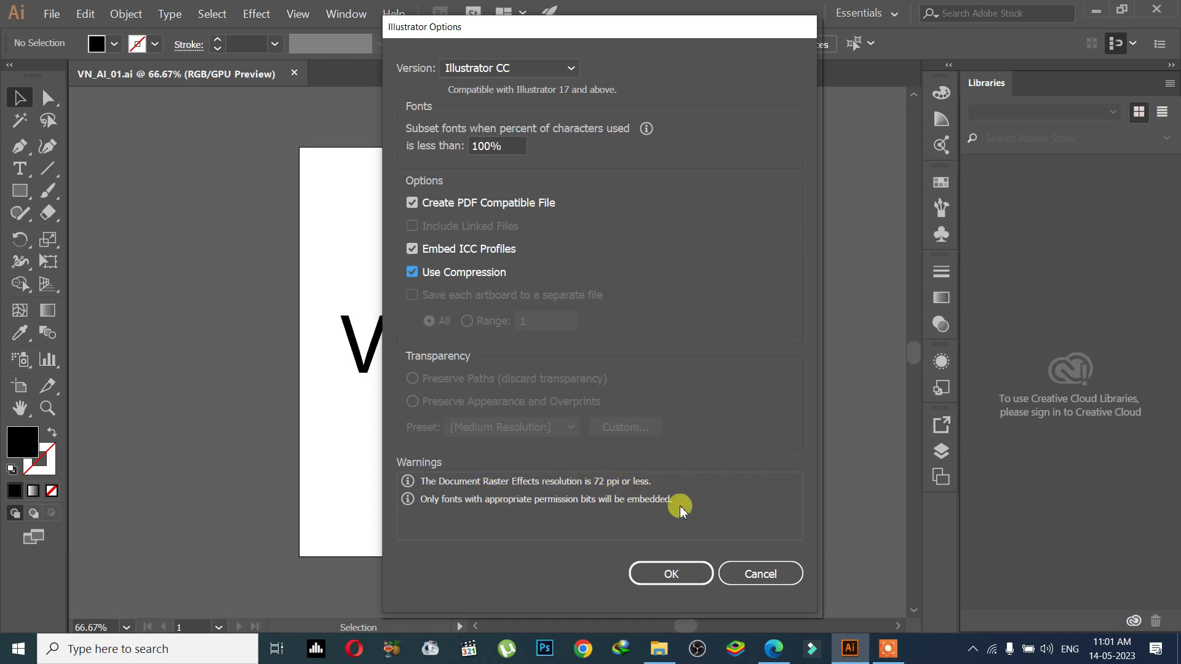
- Cancel the pending save options and close the File menu without saving
click(759, 570)
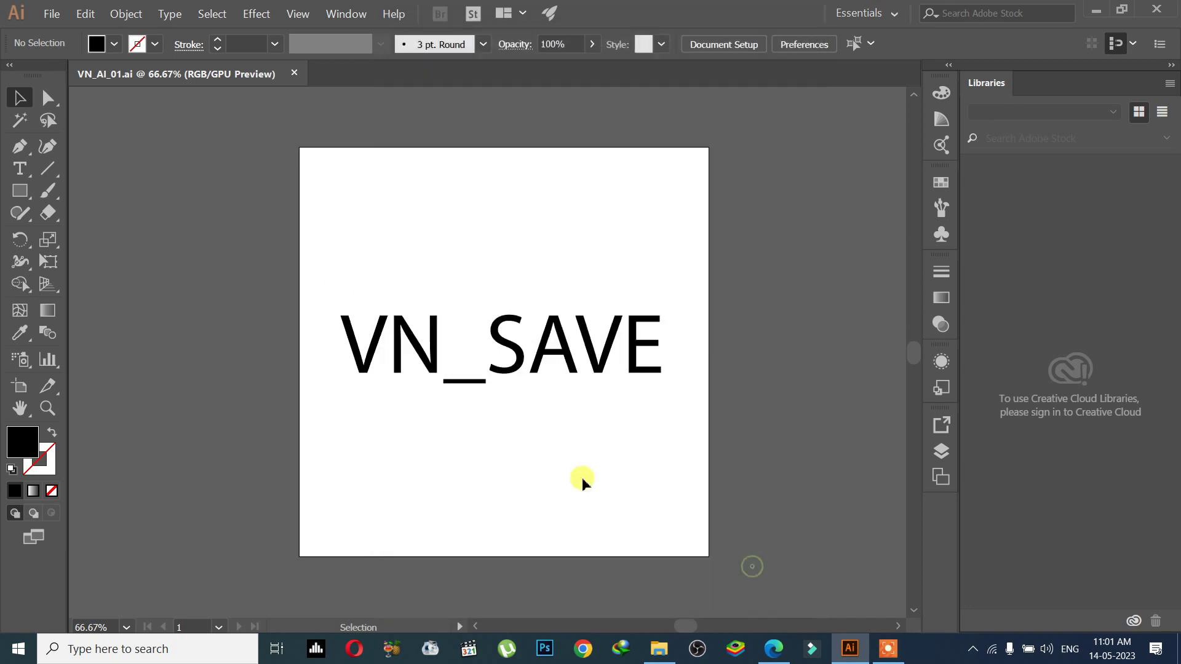
click(53, 16)
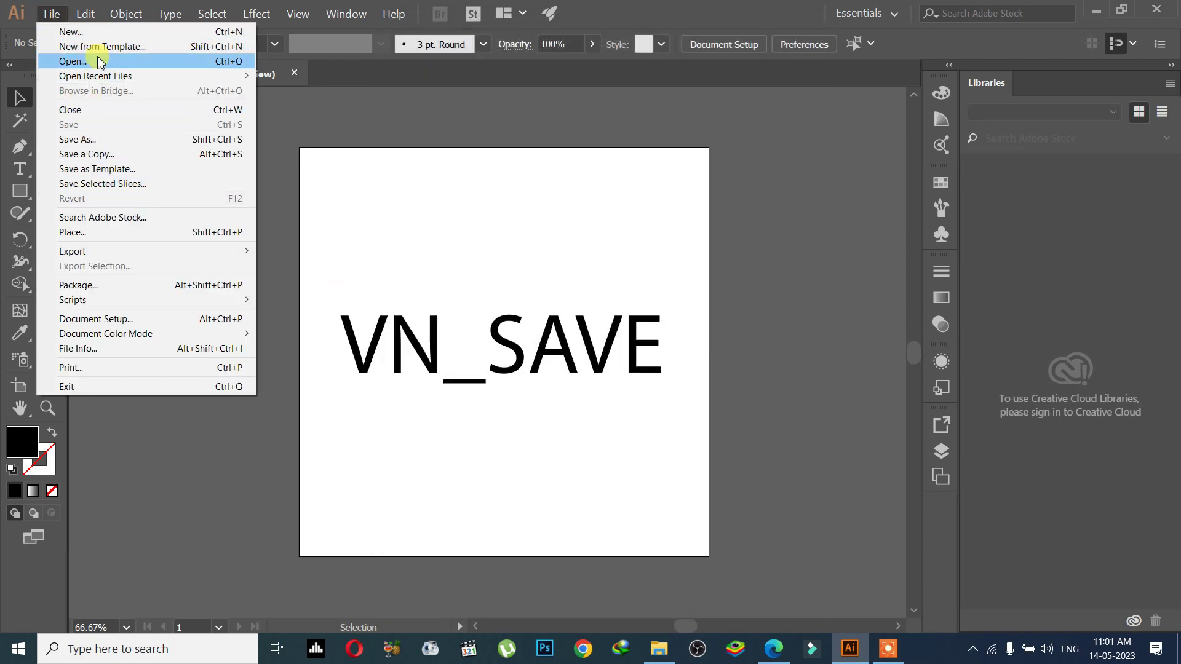
click(632, 264)
- Start a new document and set its raster effects to High (300 ppi) in More Settings
key(ctrl+n)
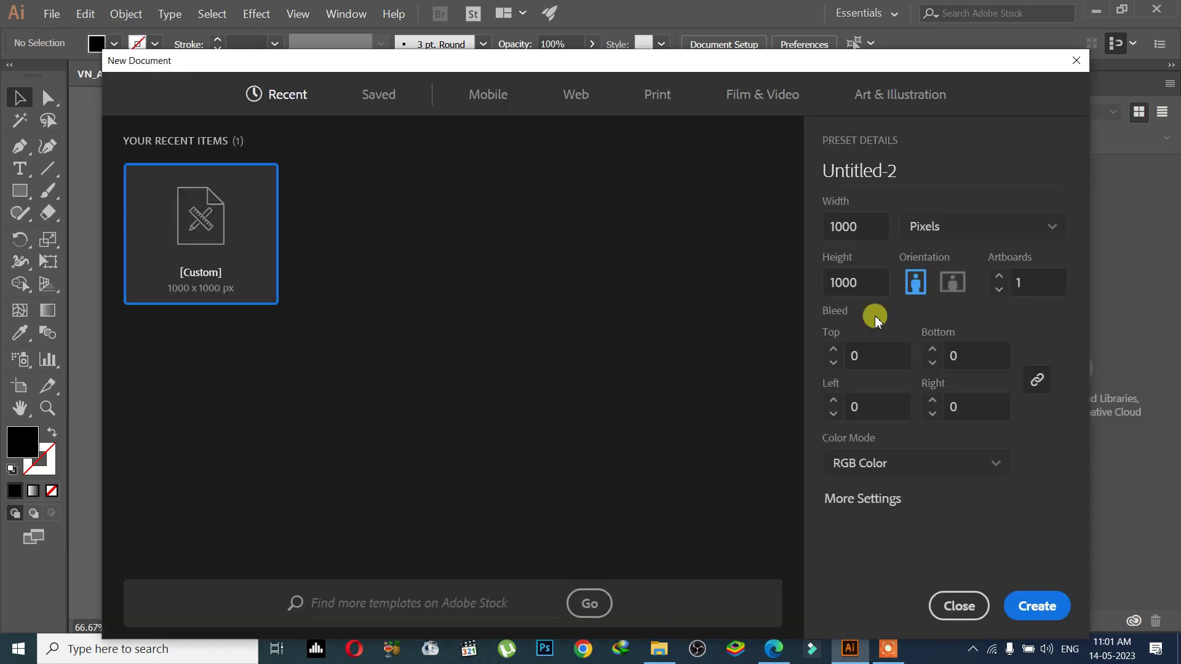
click(892, 503)
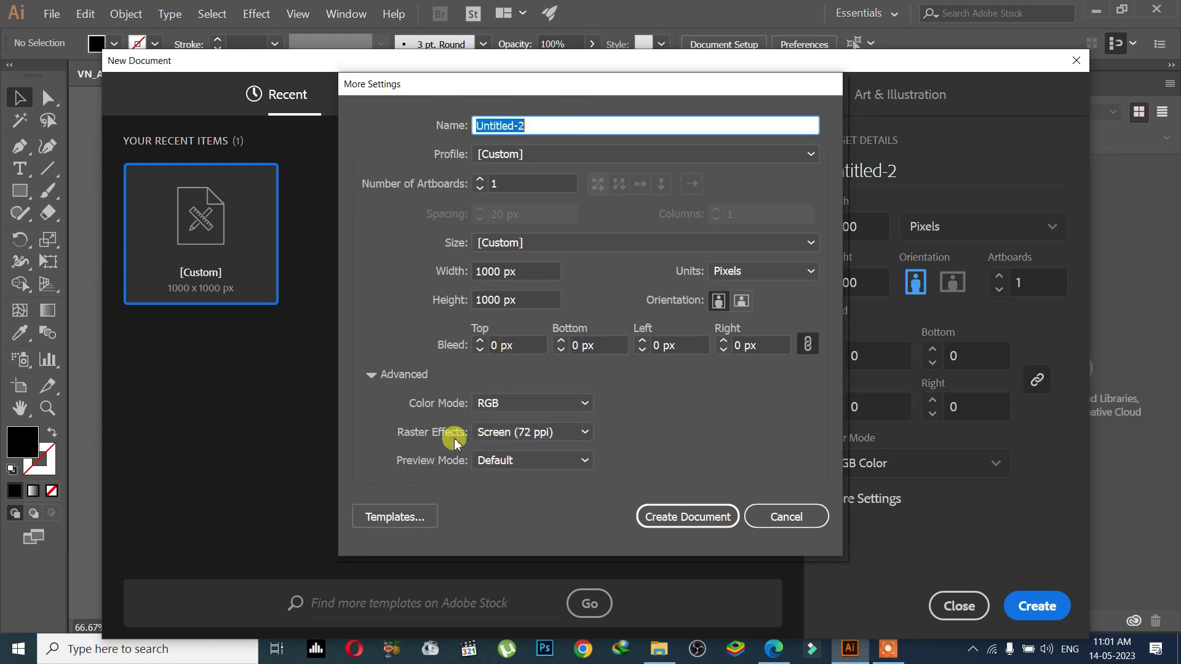
click(489, 433)
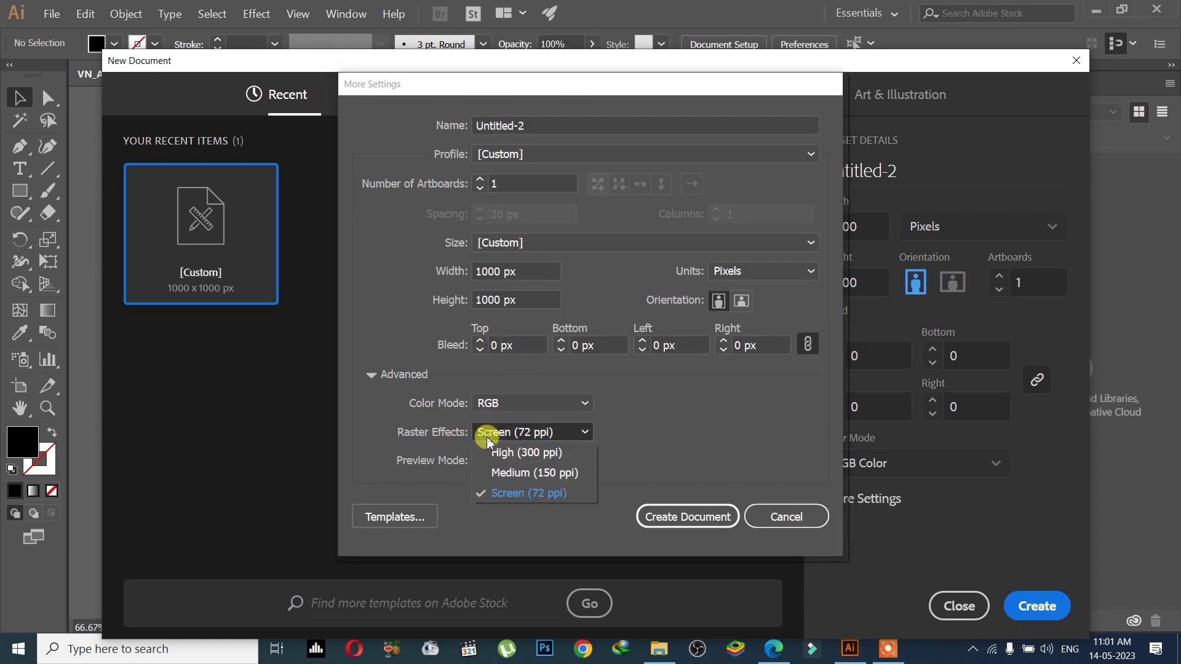
click(519, 450)
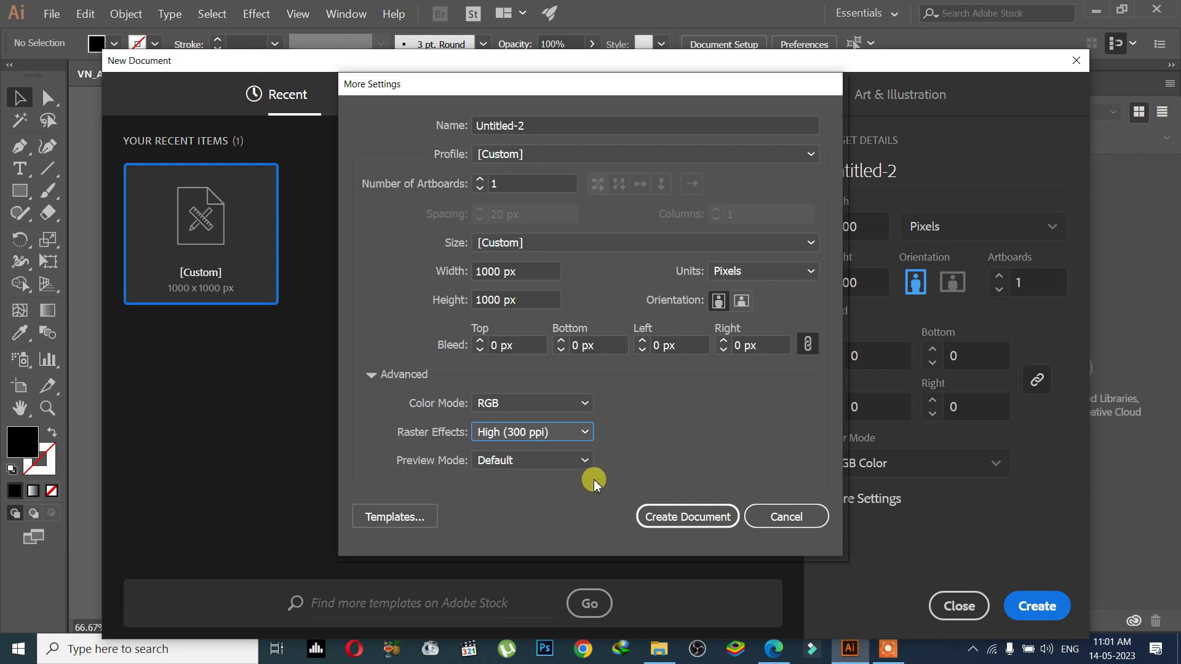
click(783, 515)
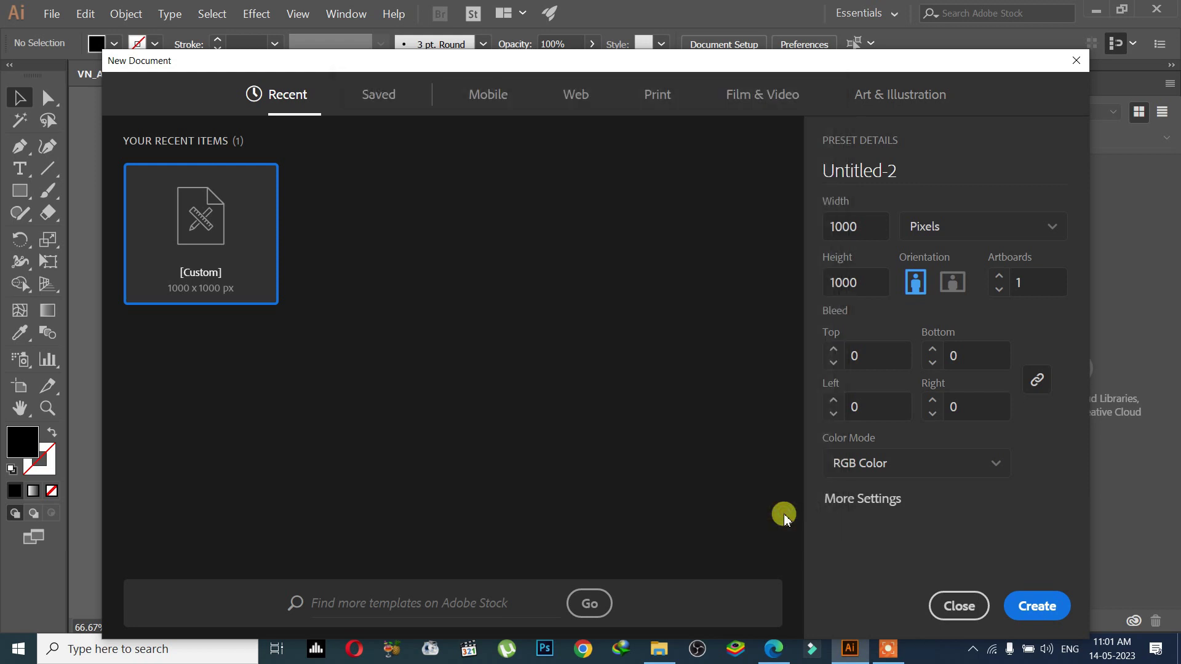
click(892, 506)
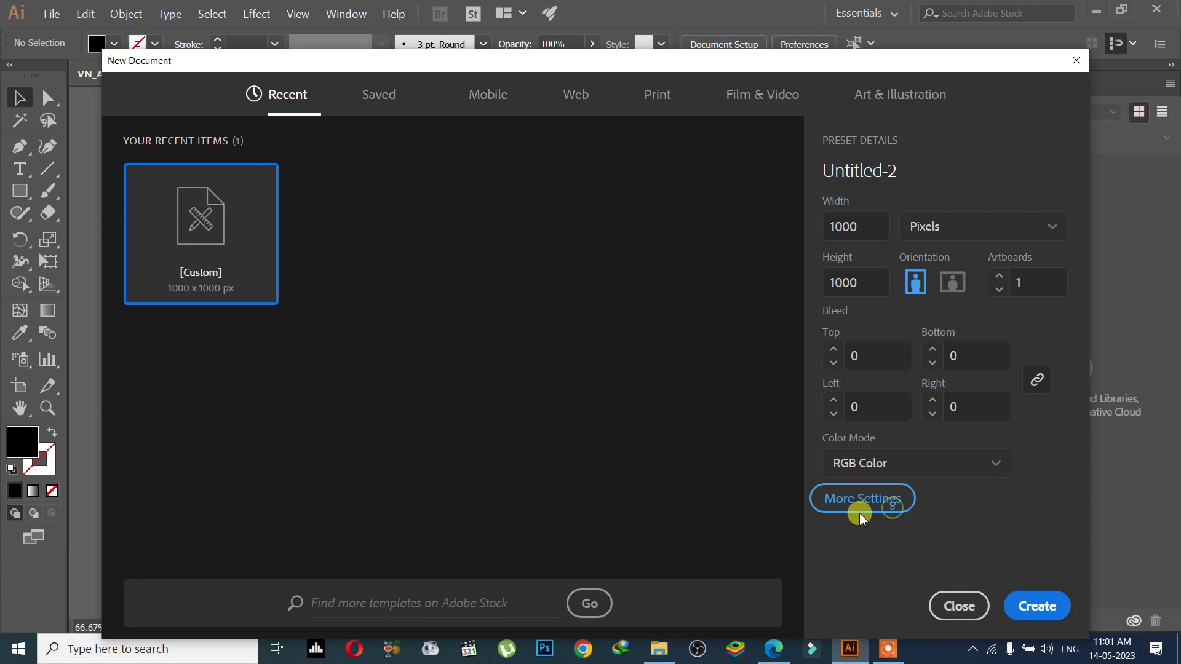
click(551, 433)
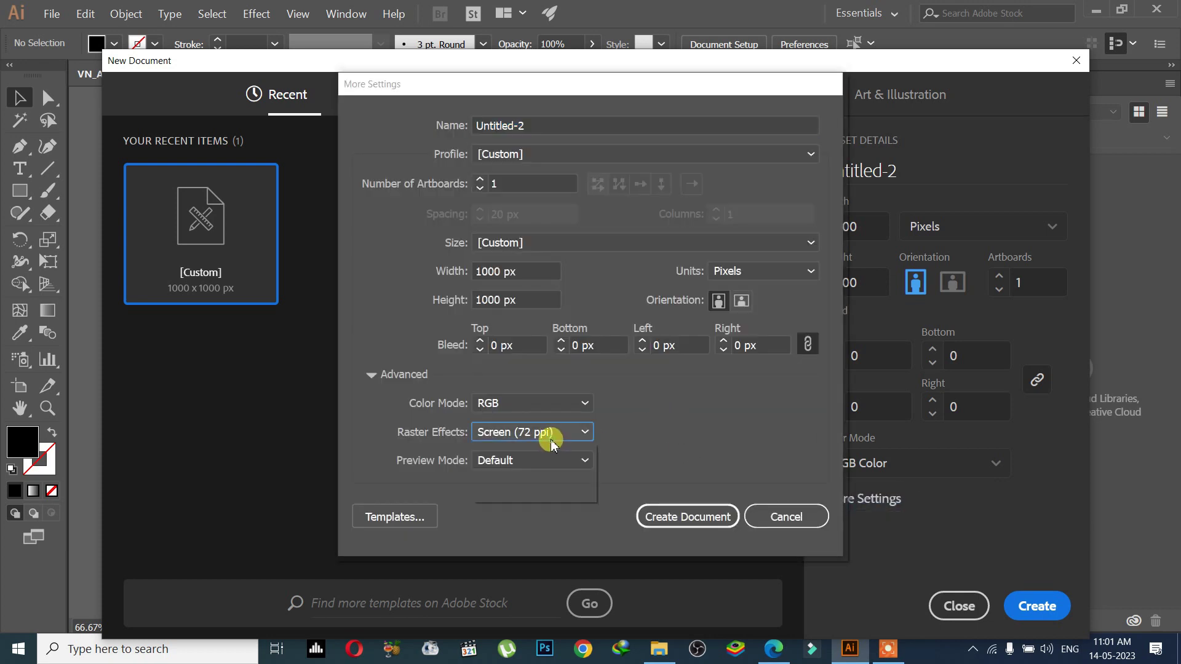
click(544, 456)
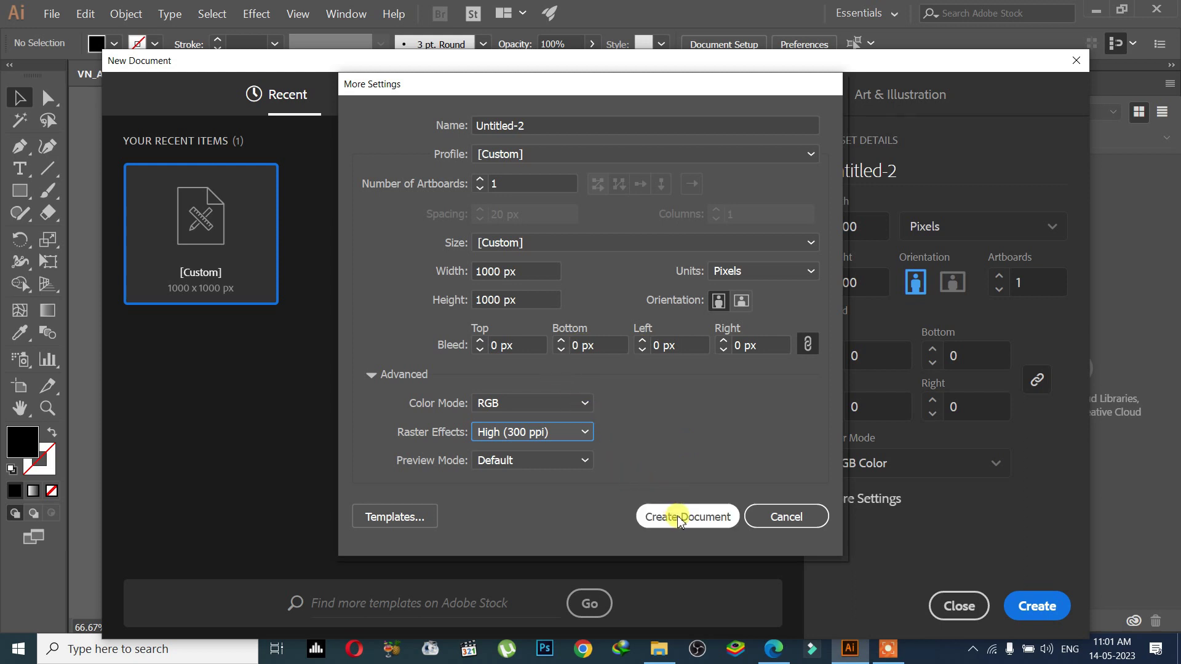
click(780, 516)
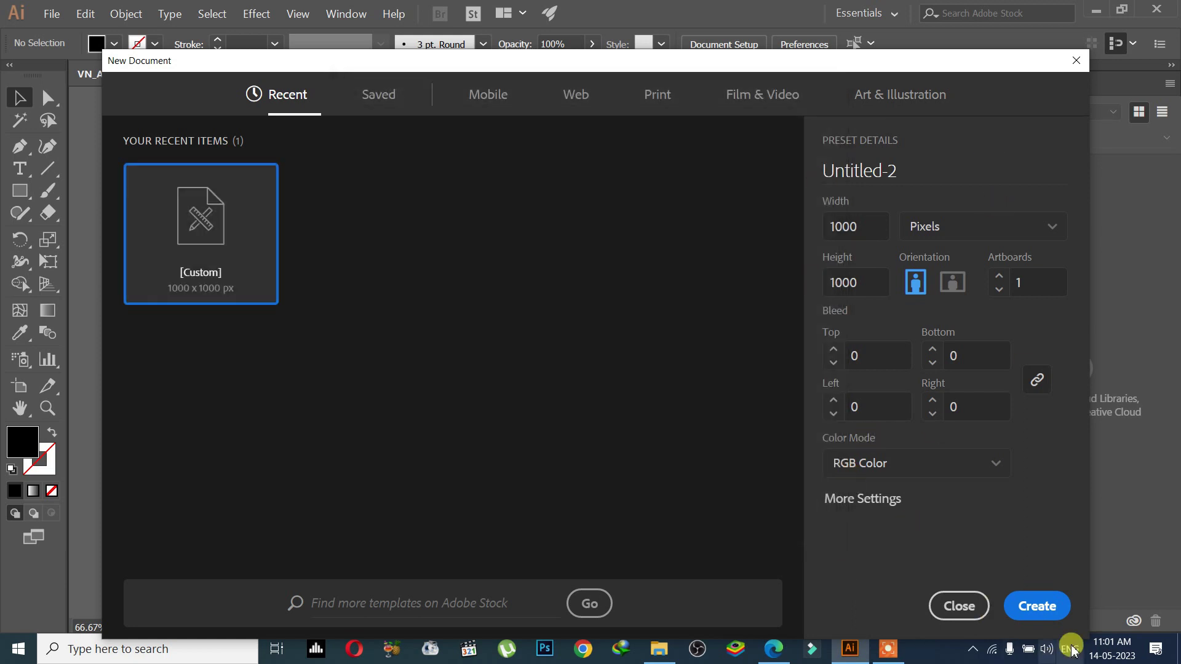
- Confirm High (300 ppi) raster effects and create the 1000 × 1000 px RGB document
click(886, 501)
click(546, 431)
click(549, 451)
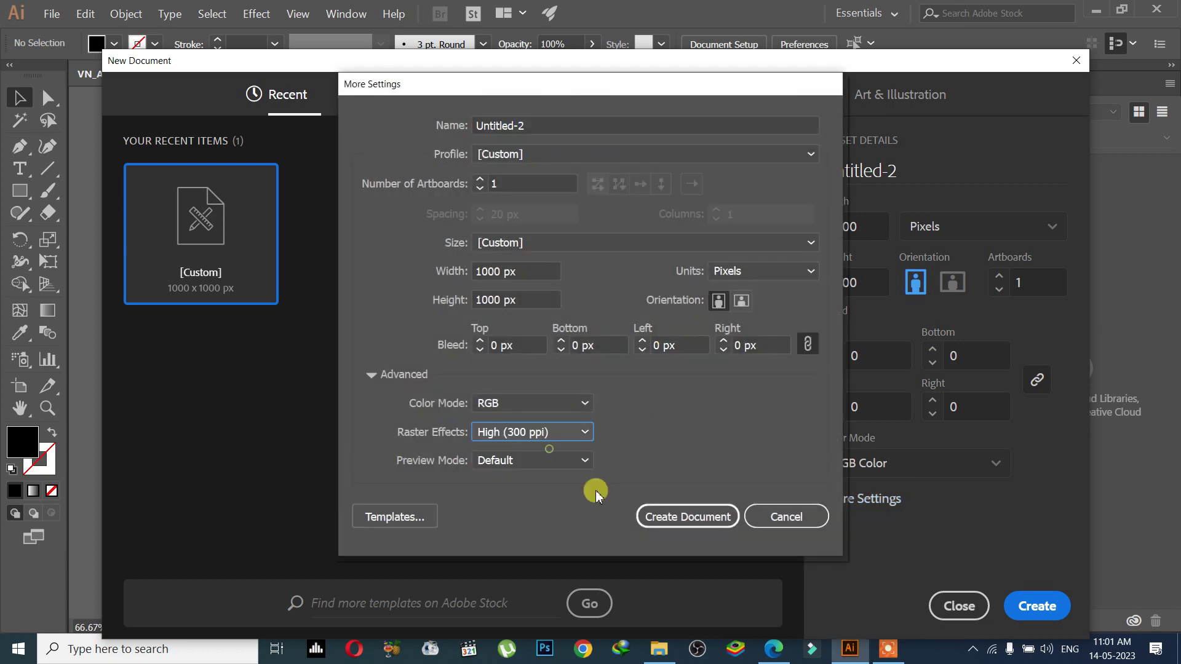
click(725, 517)
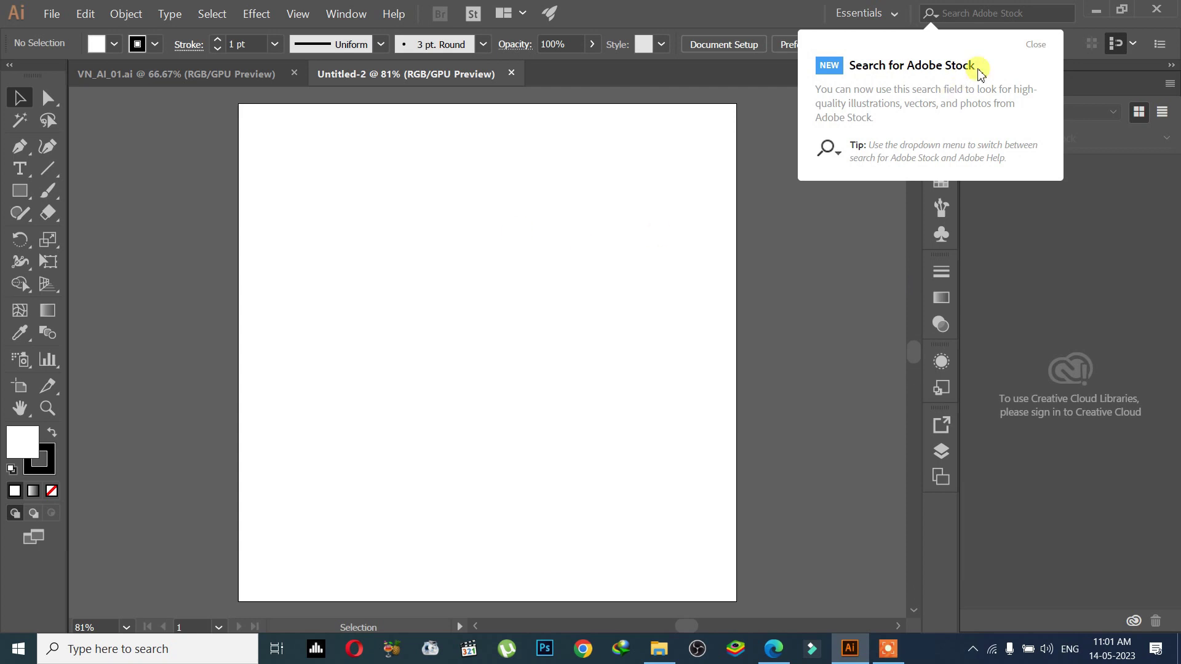
- Drag the VN_SAVE text from VN_AI_01 into the Untitled-2 document
click(1033, 45)
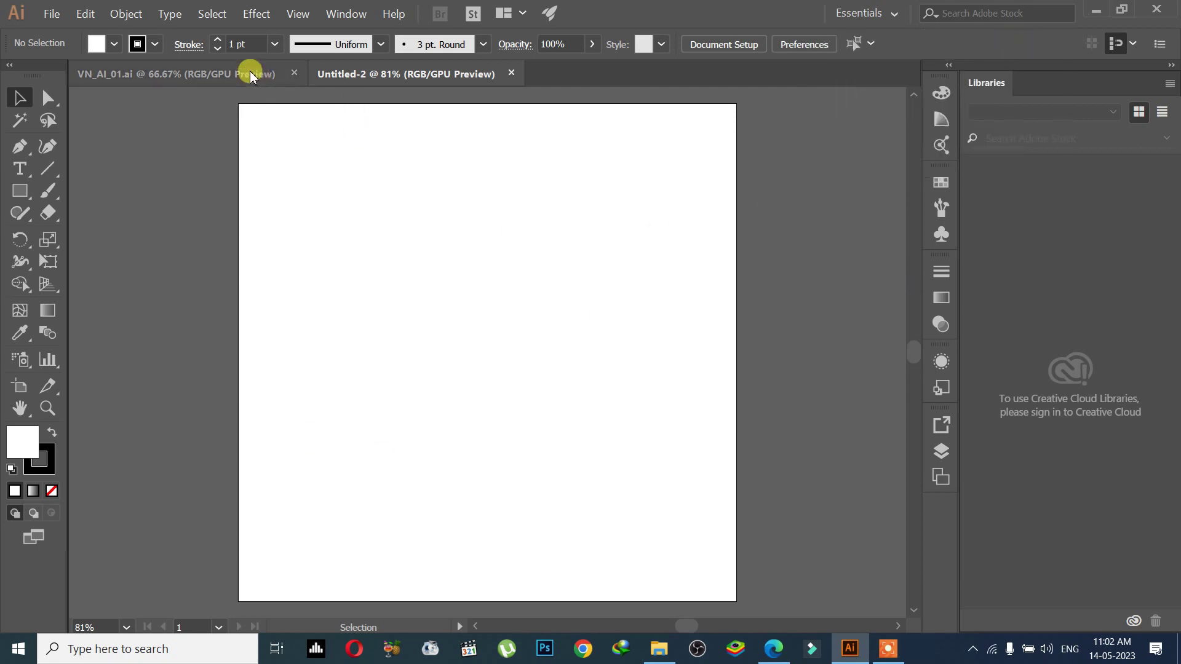
click(251, 73)
mouse_move(538, 347)
mouse_down()
mouse_move(461, 132)
mouse_move(458, 70)
mouse_move(475, 376)
mouse_move(541, 369)
mouse_move(549, 351)
mouse_up()
- Save Untitled-2 under the name VN_AI_02 via Save As
click(52, 14)
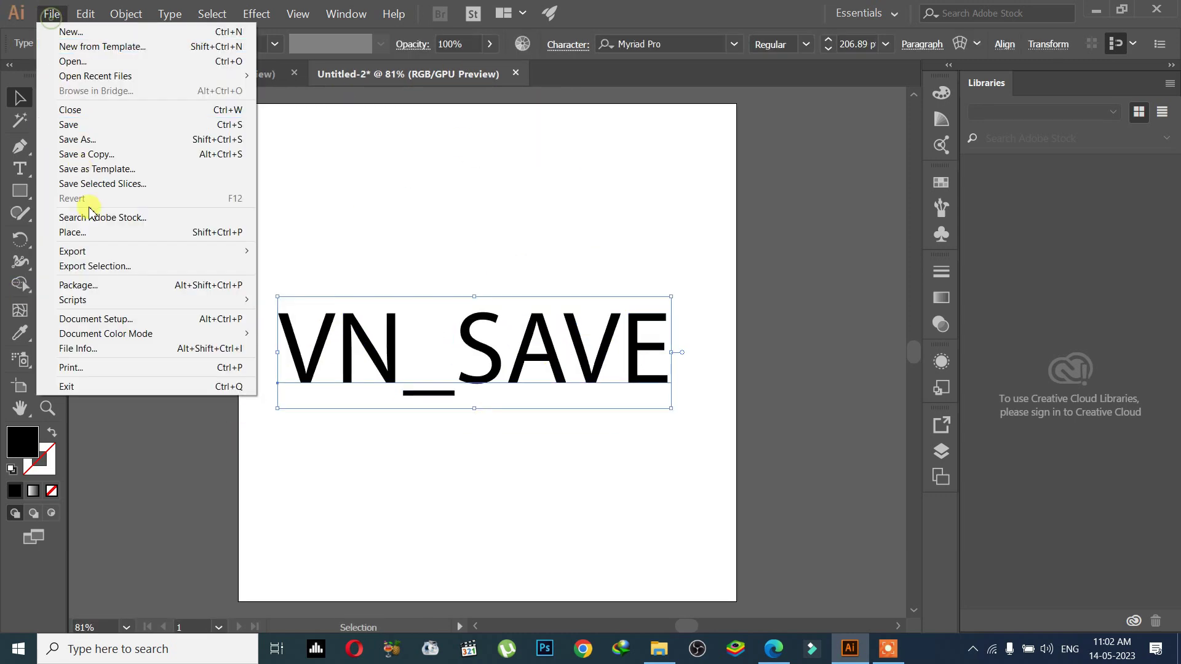
click(99, 124)
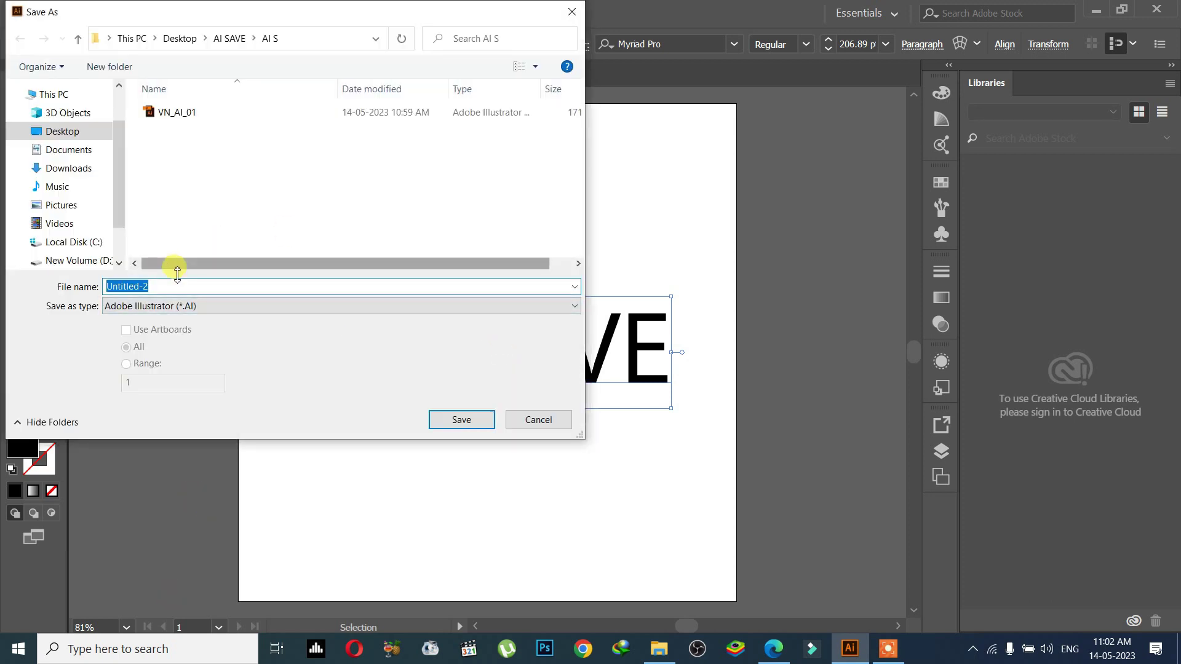
click(177, 117)
double_click(174, 286)
click(203, 290)
key(BackSpace)
text(2)
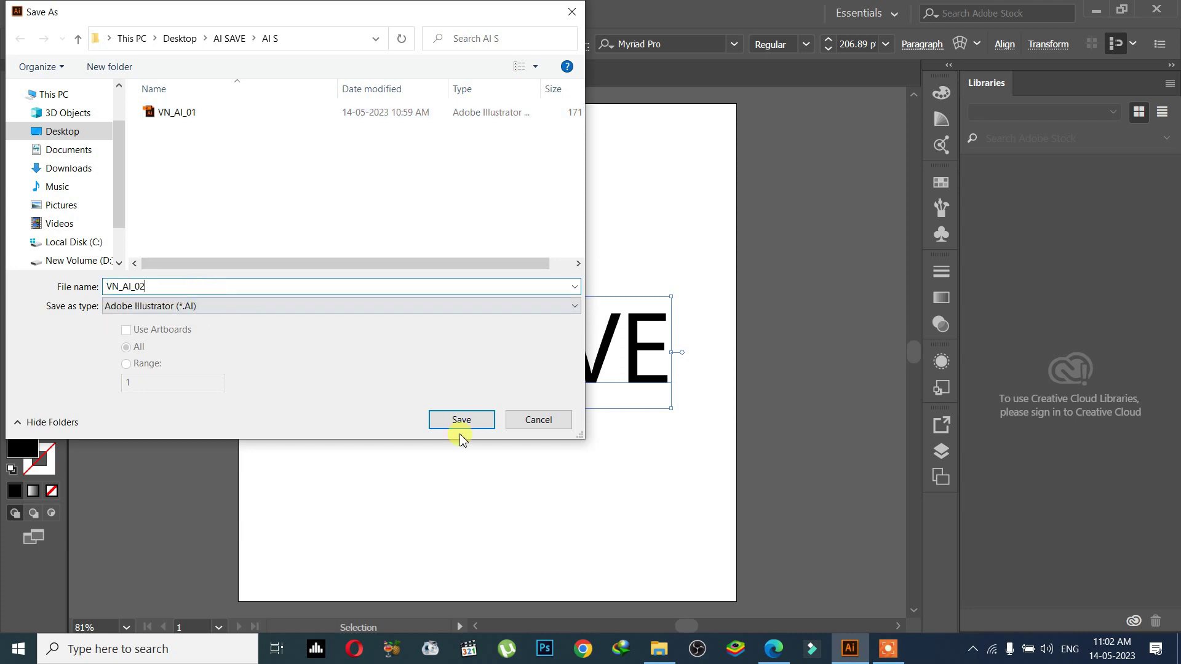
click(485, 430)
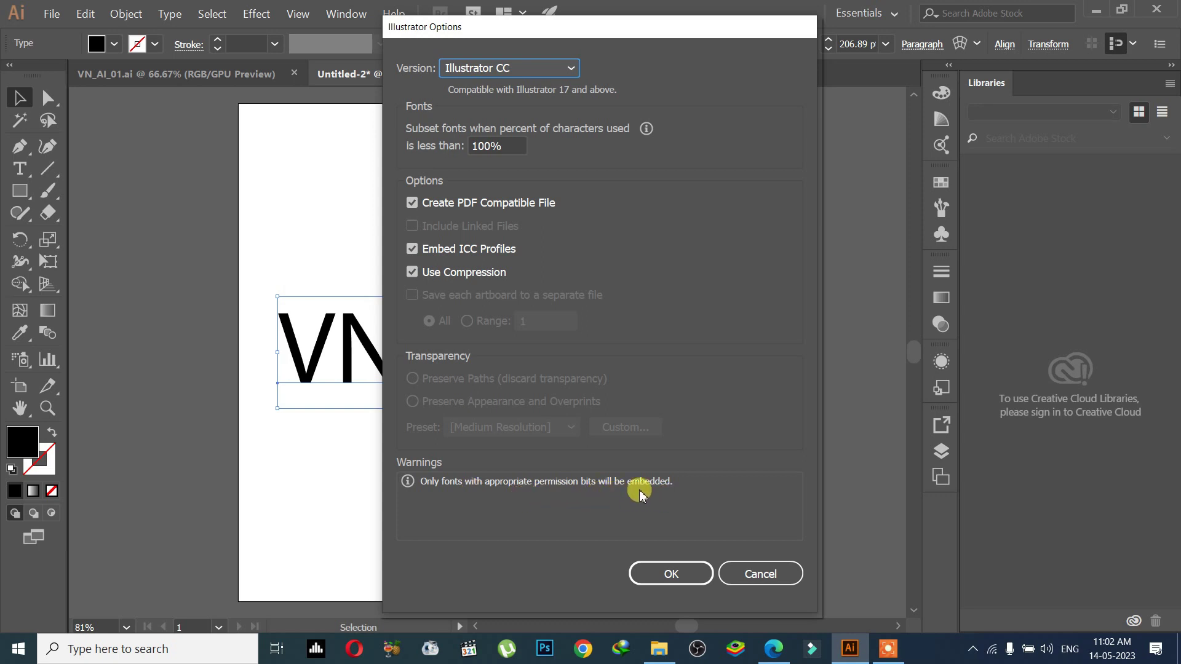
- Toggle ICC profile embedding off and on, then cancel the Illustrator Options save
click(418, 250)
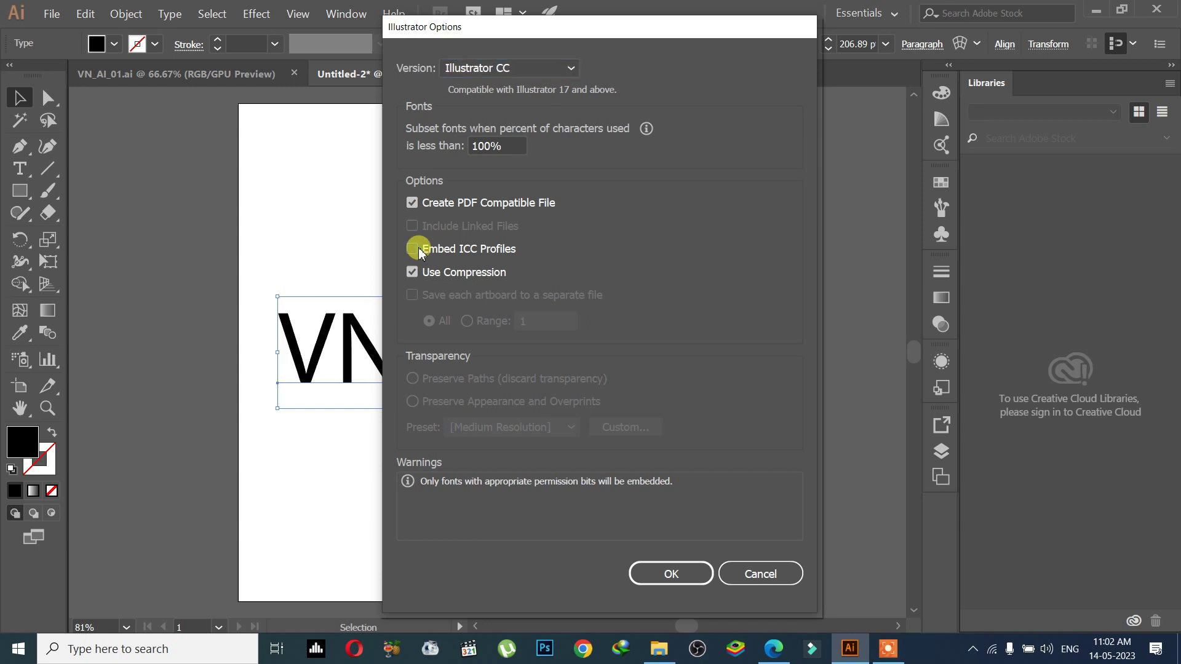
click(413, 249)
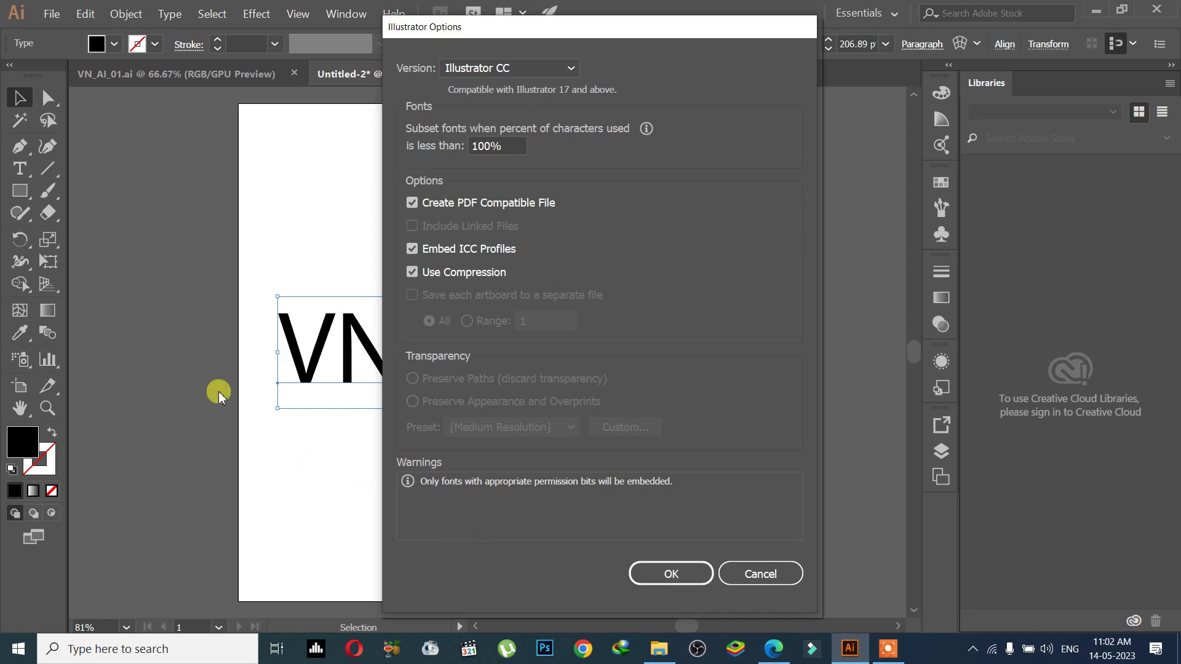
click(276, 447)
click(757, 572)
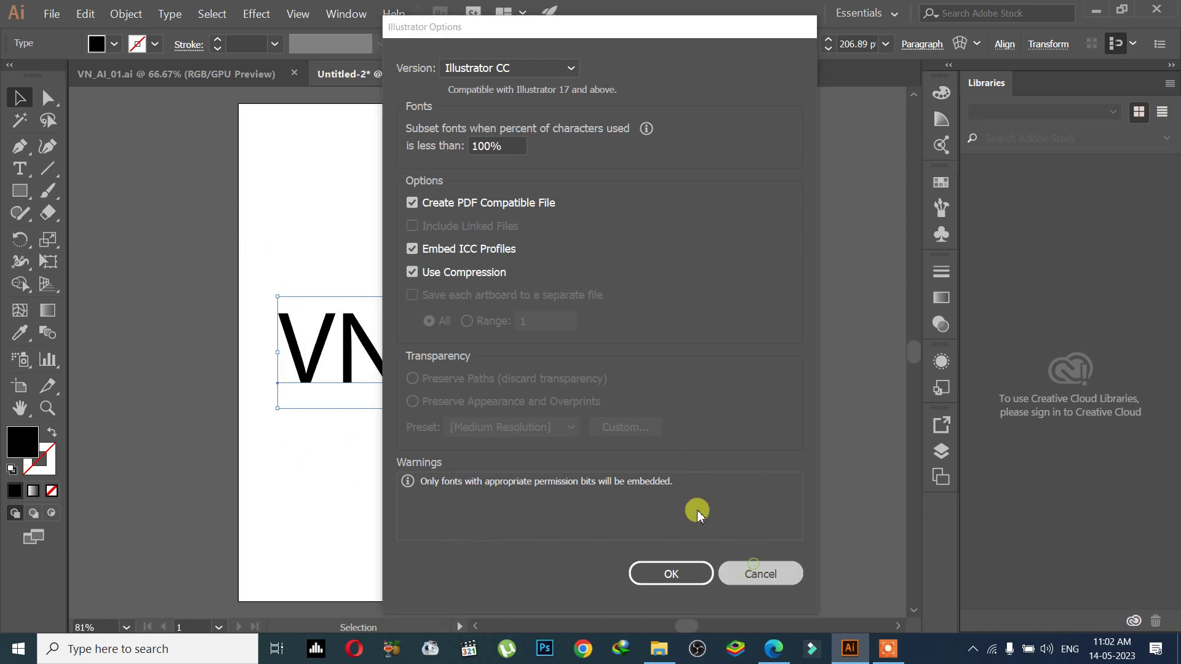
- Resize the VN_SAVE text to about 224 pt so it fits the artboard
drag(671, 409, 600, 395)
scroll(467, 335, up, 2)
scroll(467, 335, up, 2)
scroll(519, 356, down, 6)
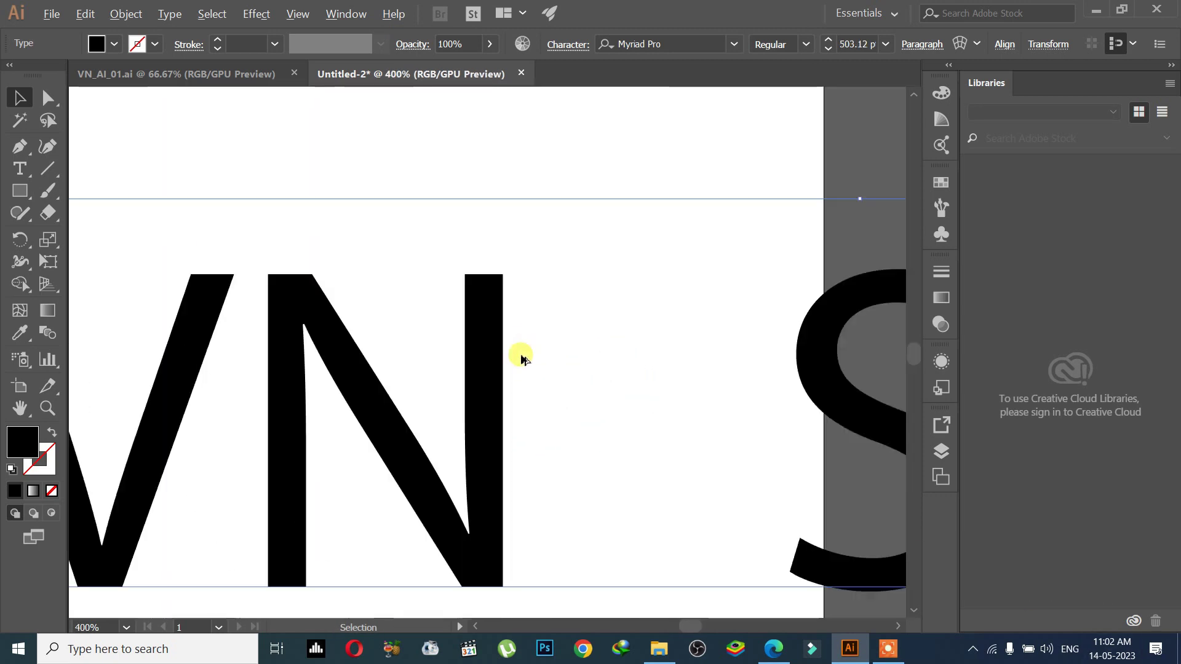
drag(792, 432, 680, 369)
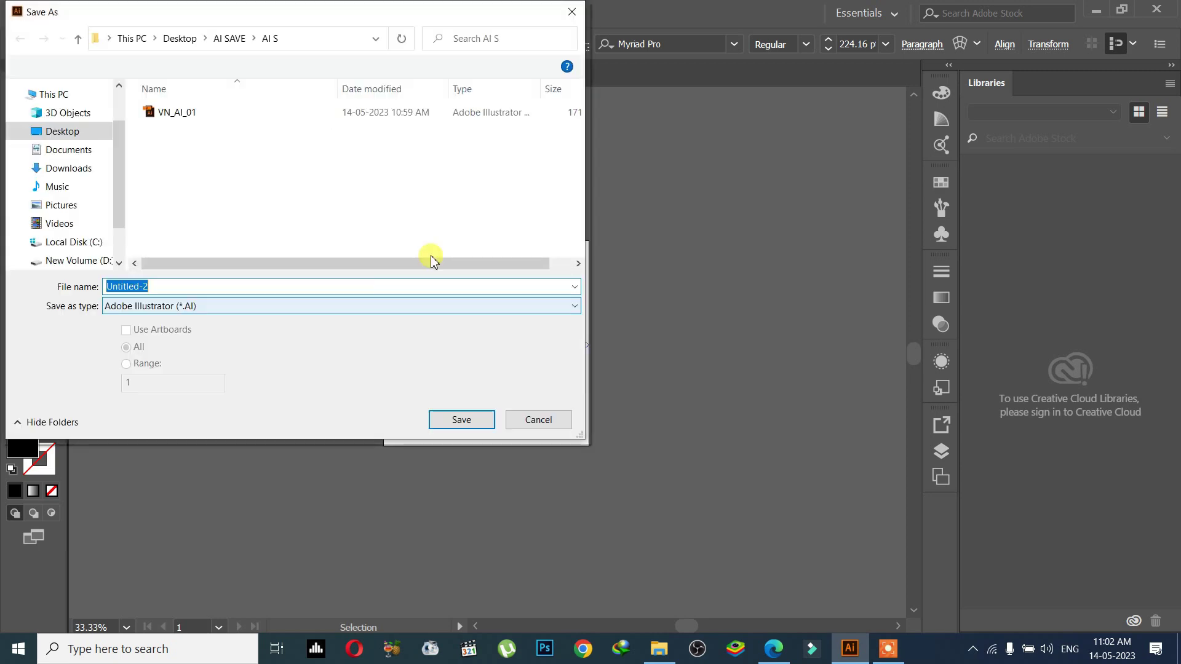
- Save as Untitled-2.ai, keeping Illustrator CC version in Illustrator Options
click(461, 420)
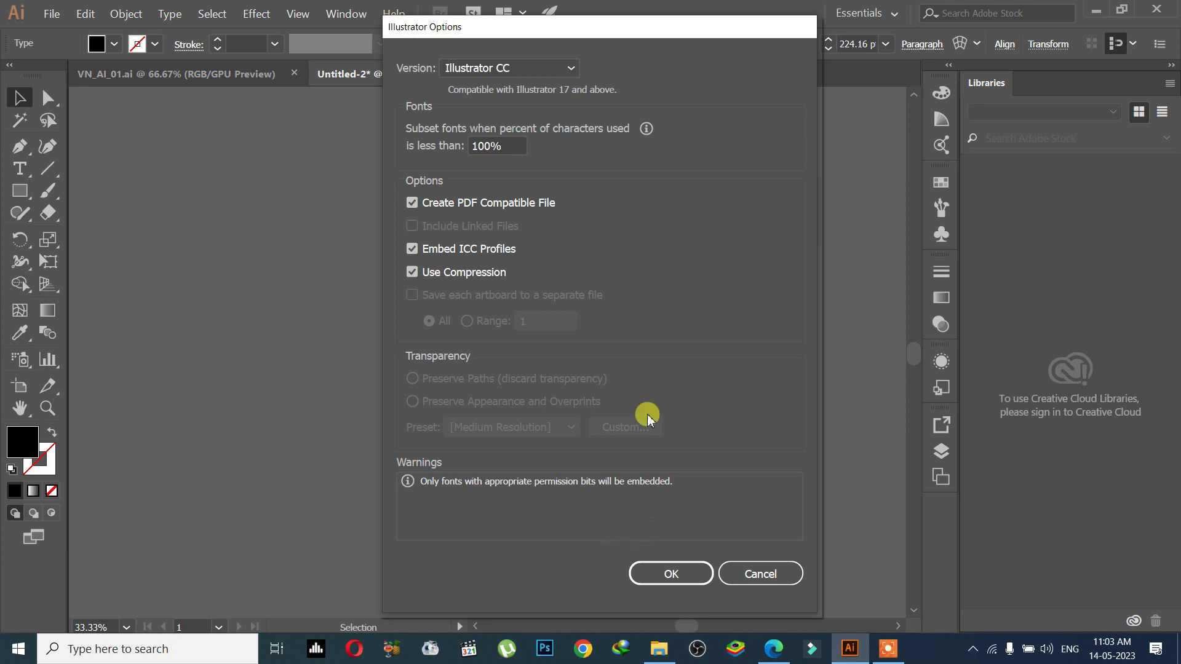
click(666, 572)
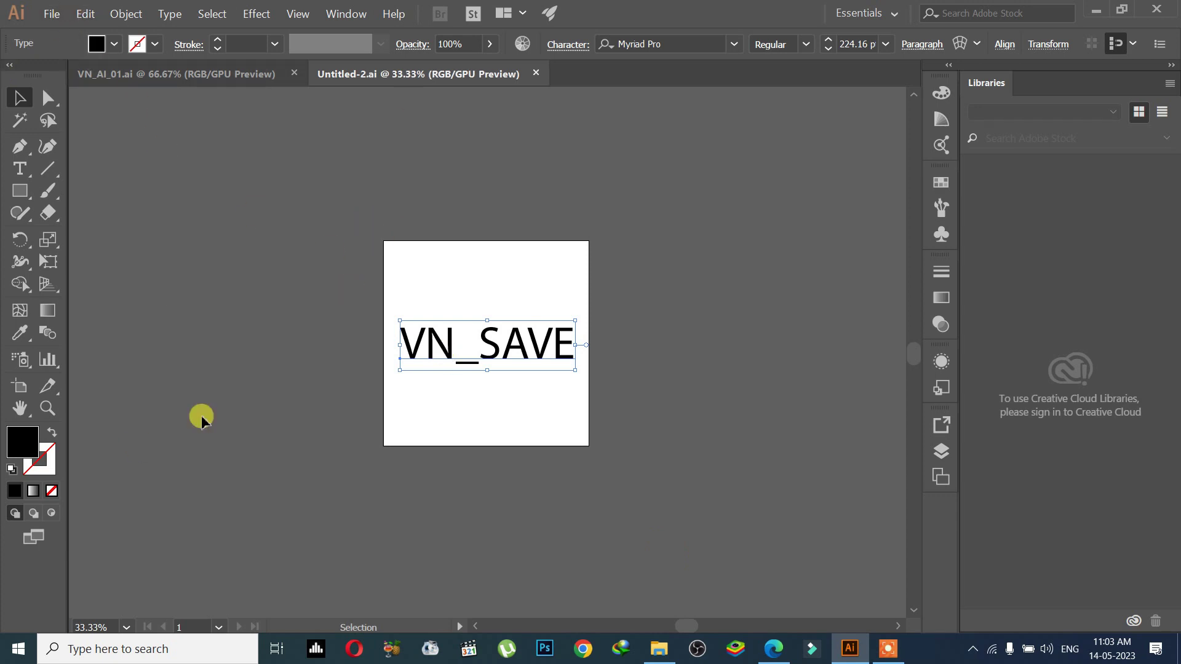
key(ctrl+1)
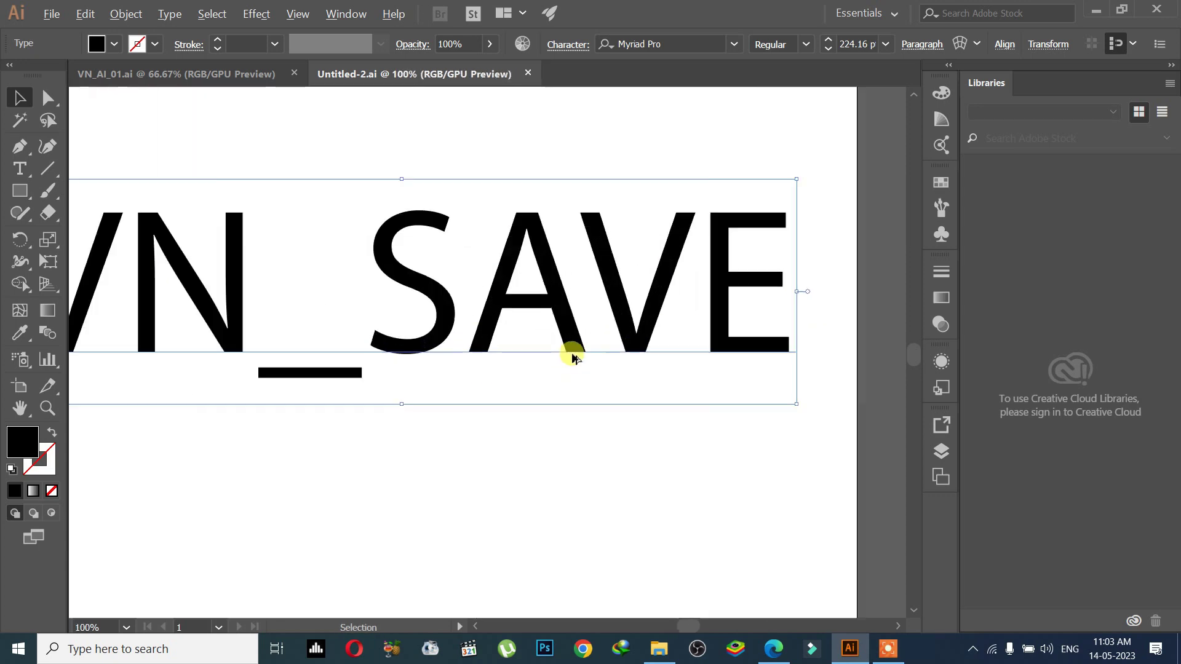
key(ctrl+minus)
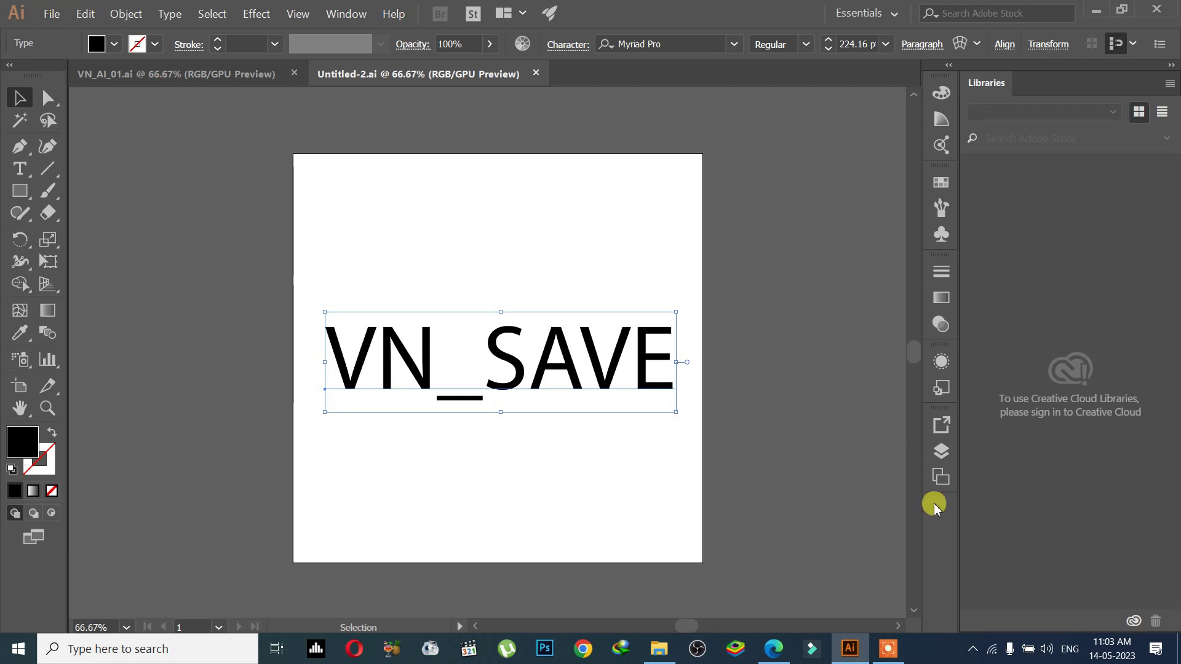
click(887, 649)
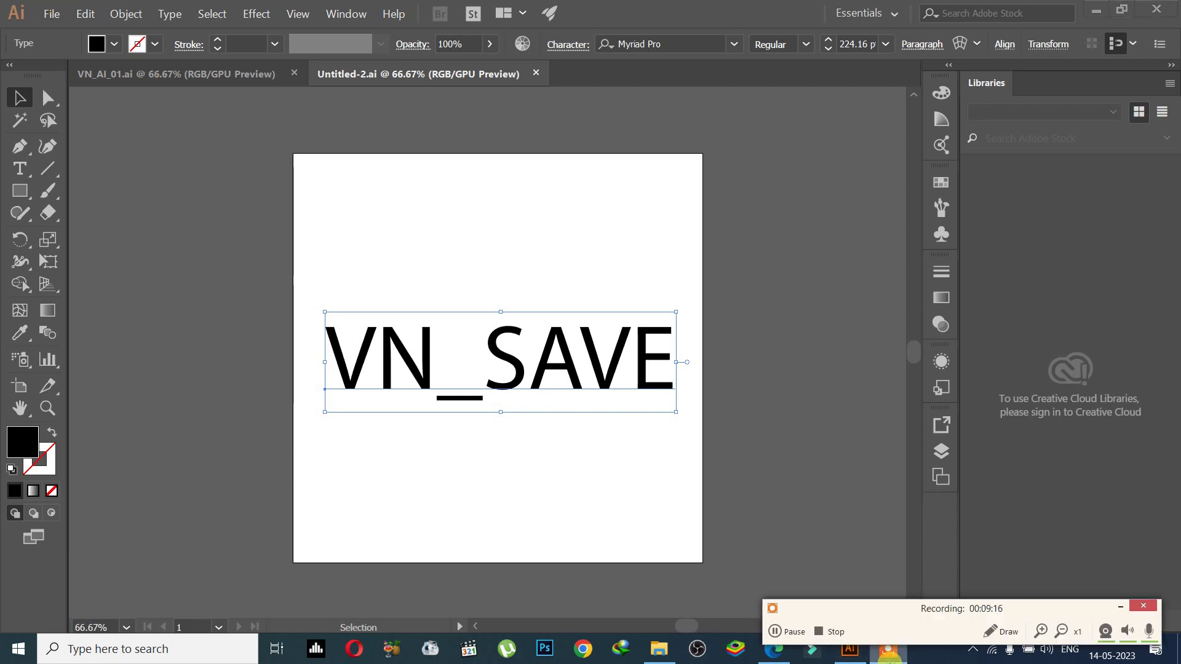
click(1116, 607)
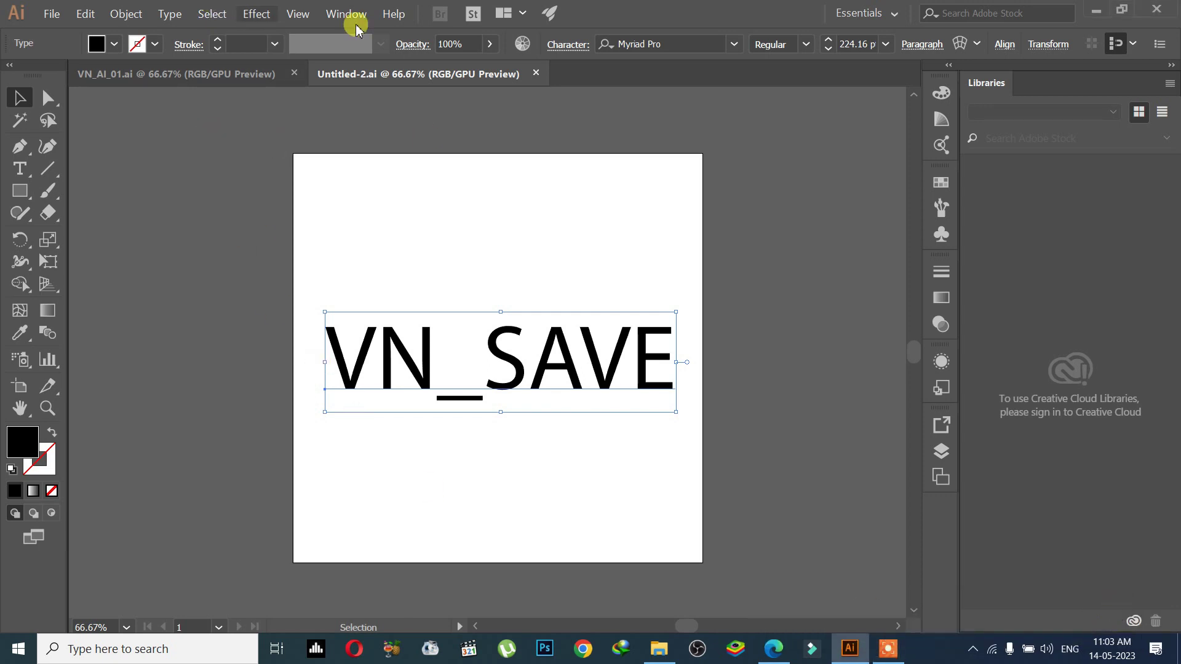